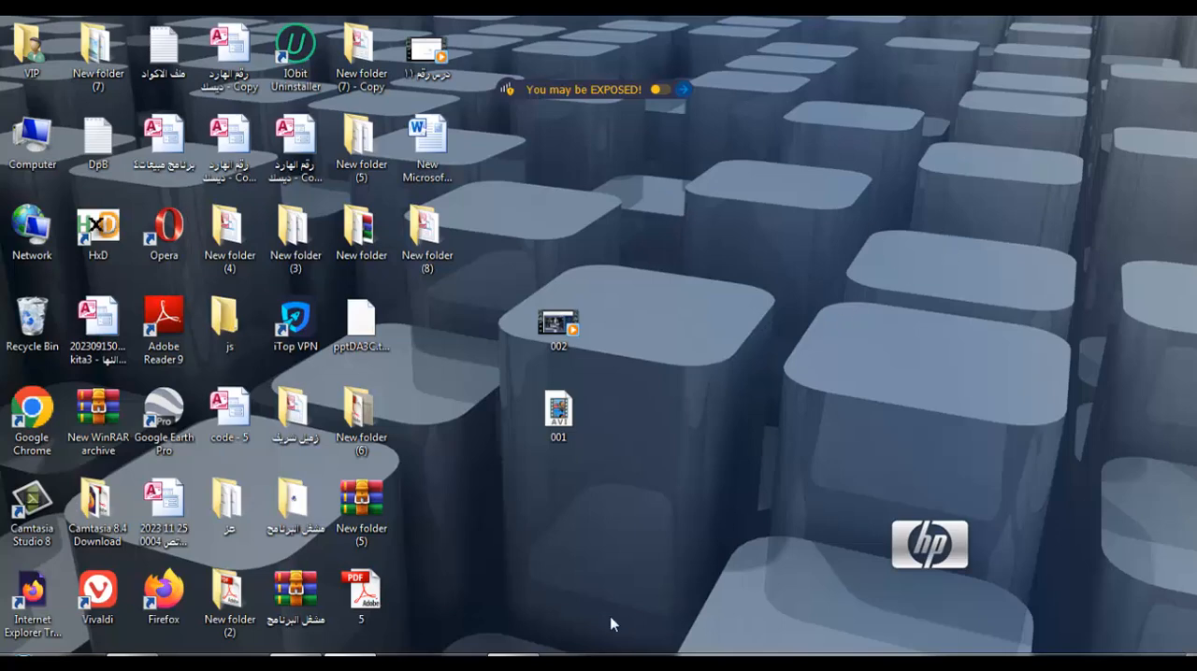
click(524, 662)
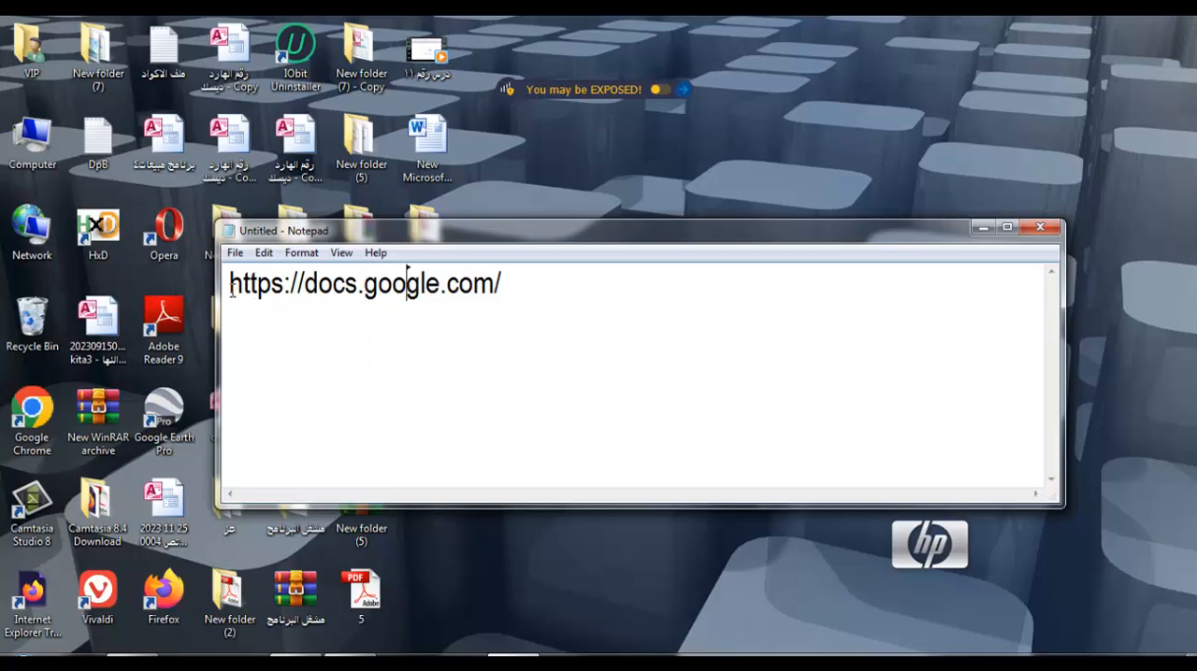
click(405, 298)
drag(305, 284, 358, 270)
click(540, 293)
key(ctrl+a)
key(ctrl+c)
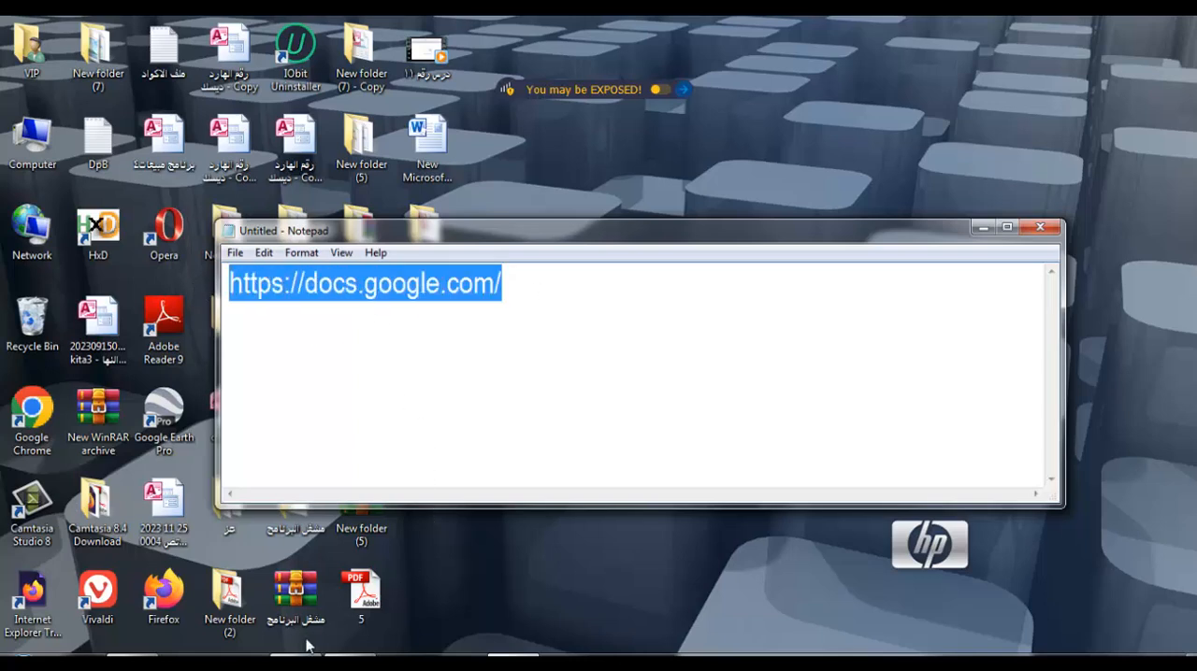
click(240, 656)
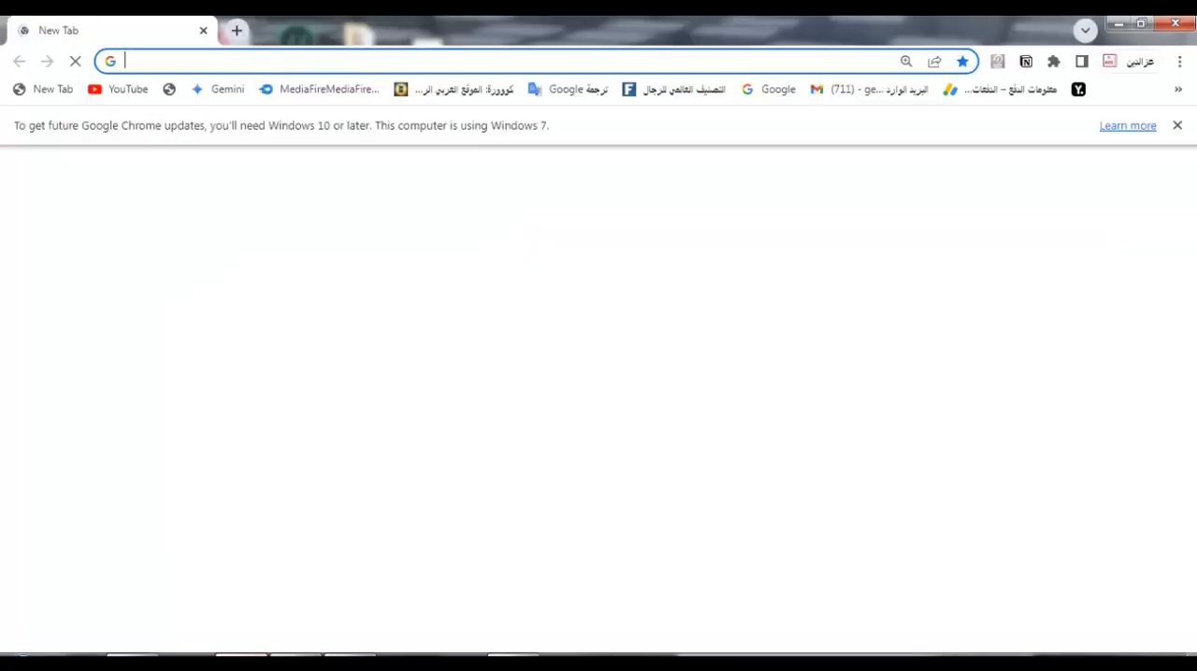
click(158, 59)
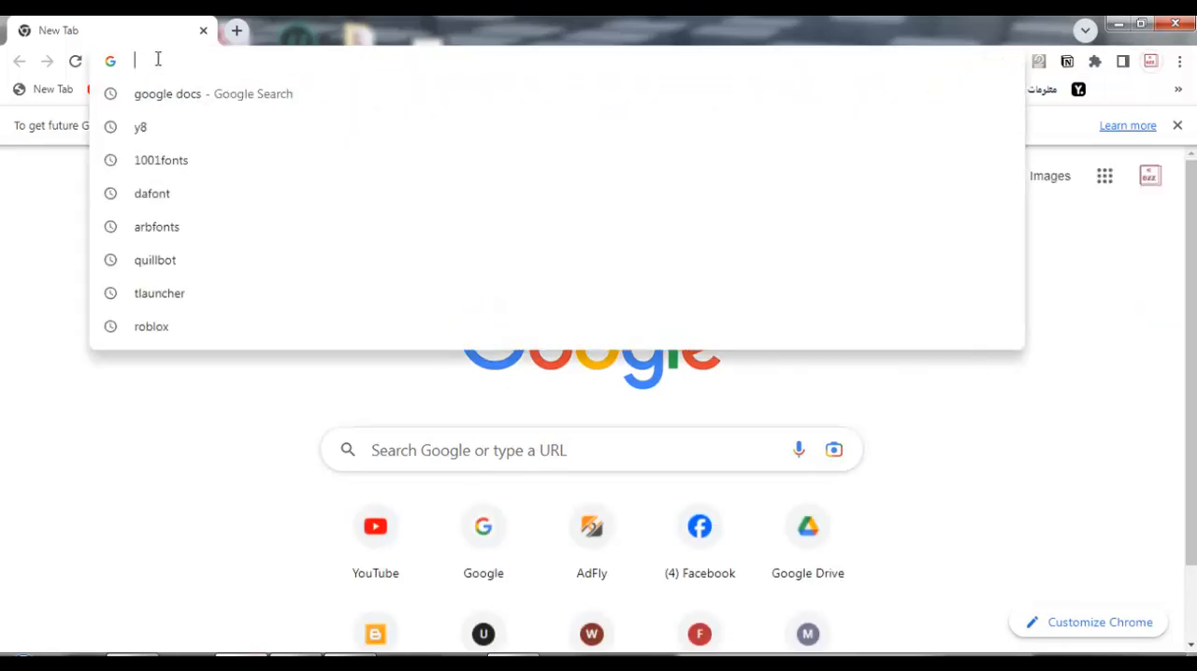
key(ctrl+v)
key(Return)
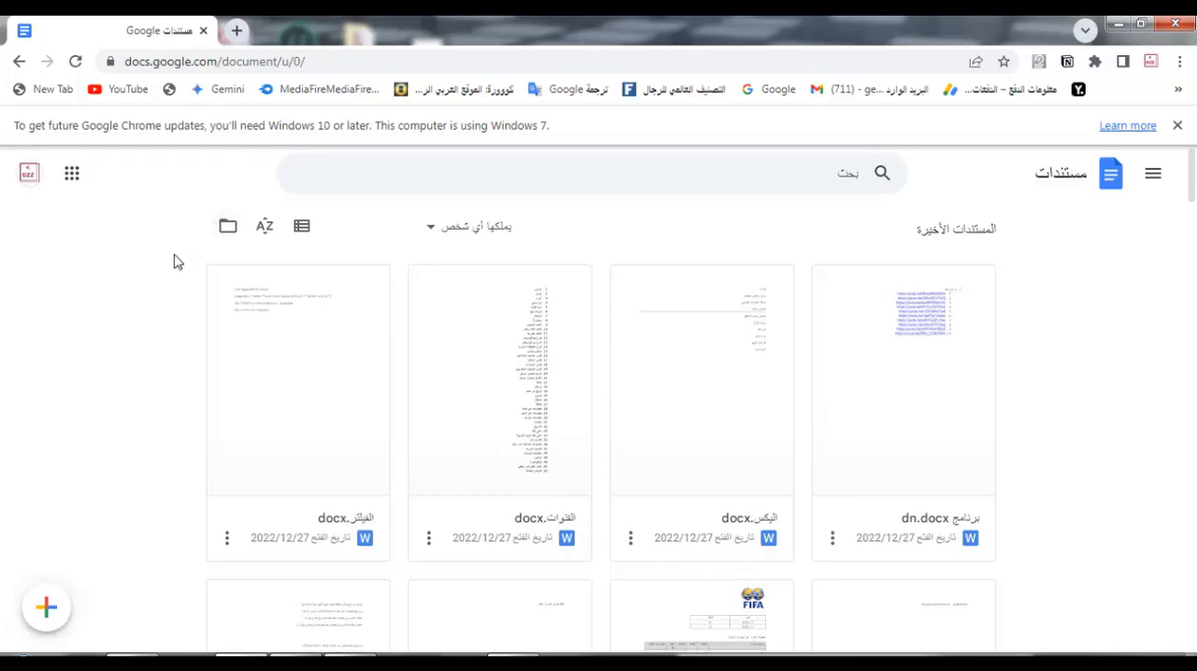
Step: Create a new blank document and centre its first line
click(45, 608)
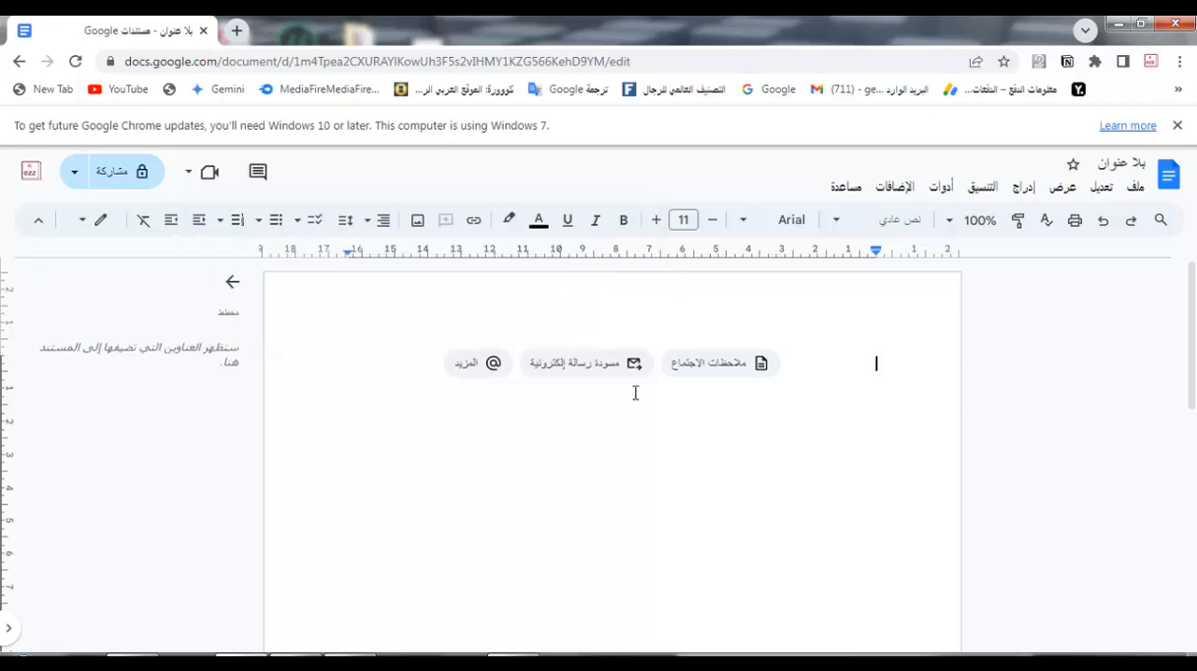
click(370, 222)
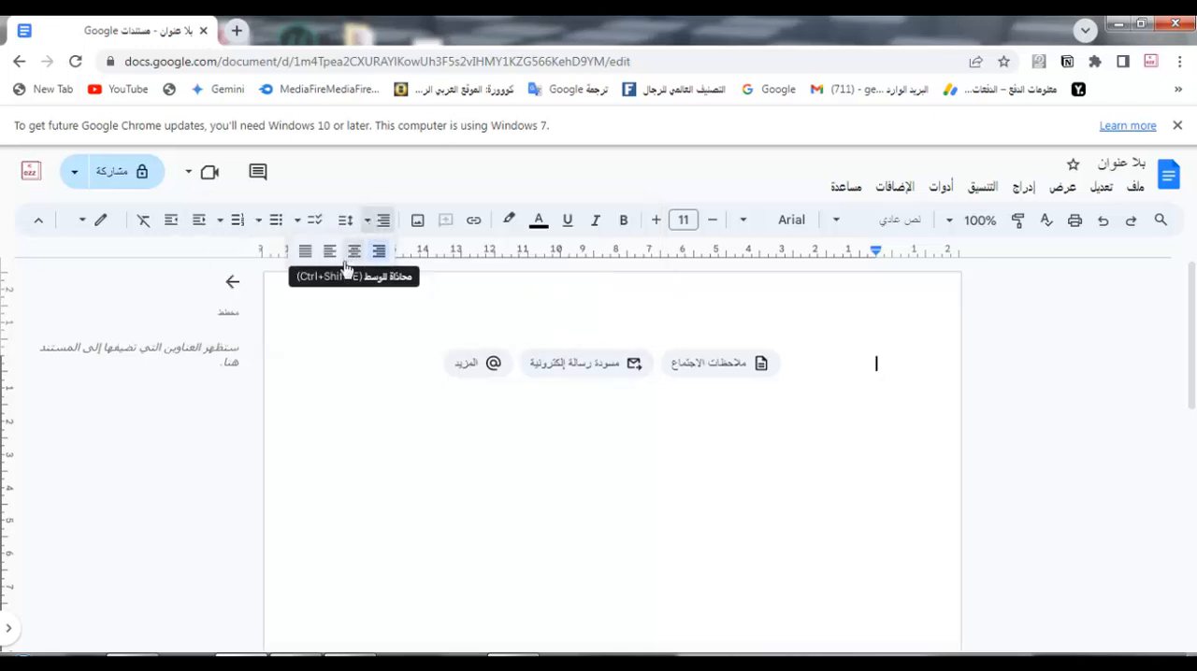
click(353, 251)
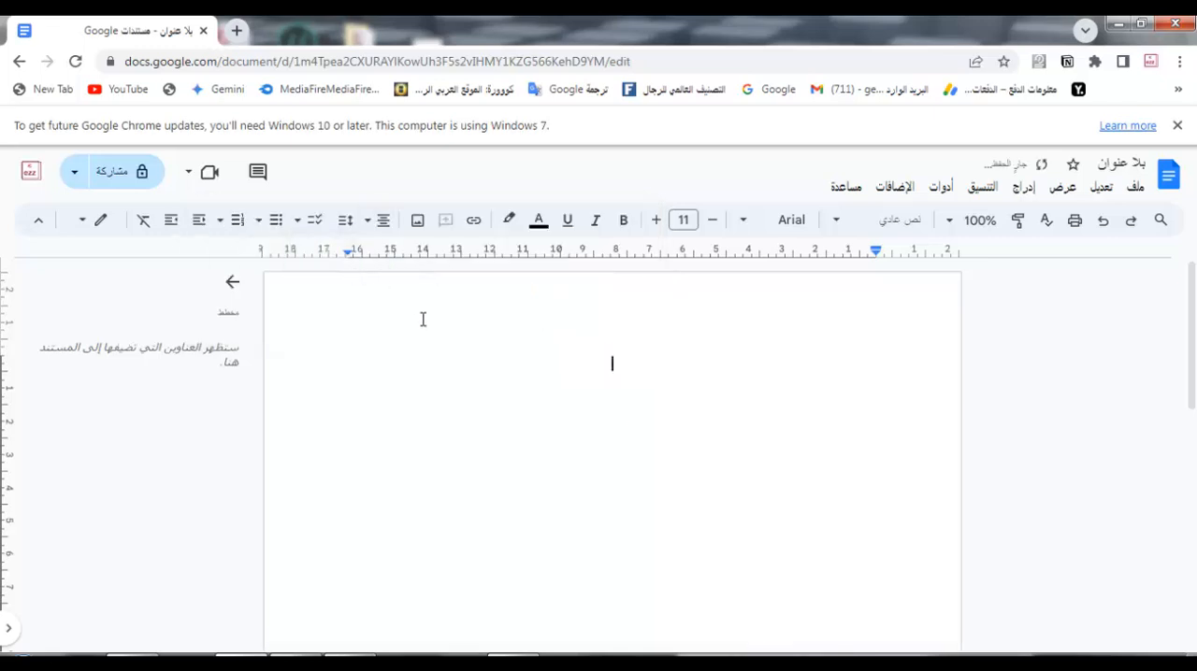
Step: Write the heading "بسم الله الرحمن الرحيم" on the first line of the document
text(f)
key(BackSpace)
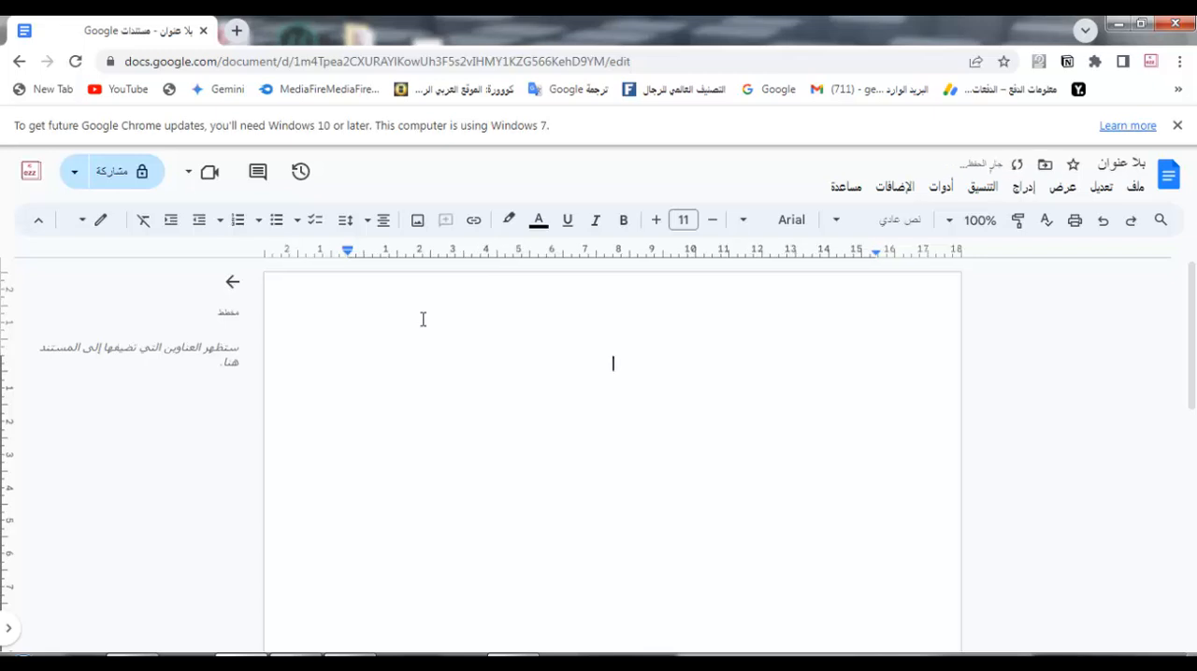
text(بسم الله)
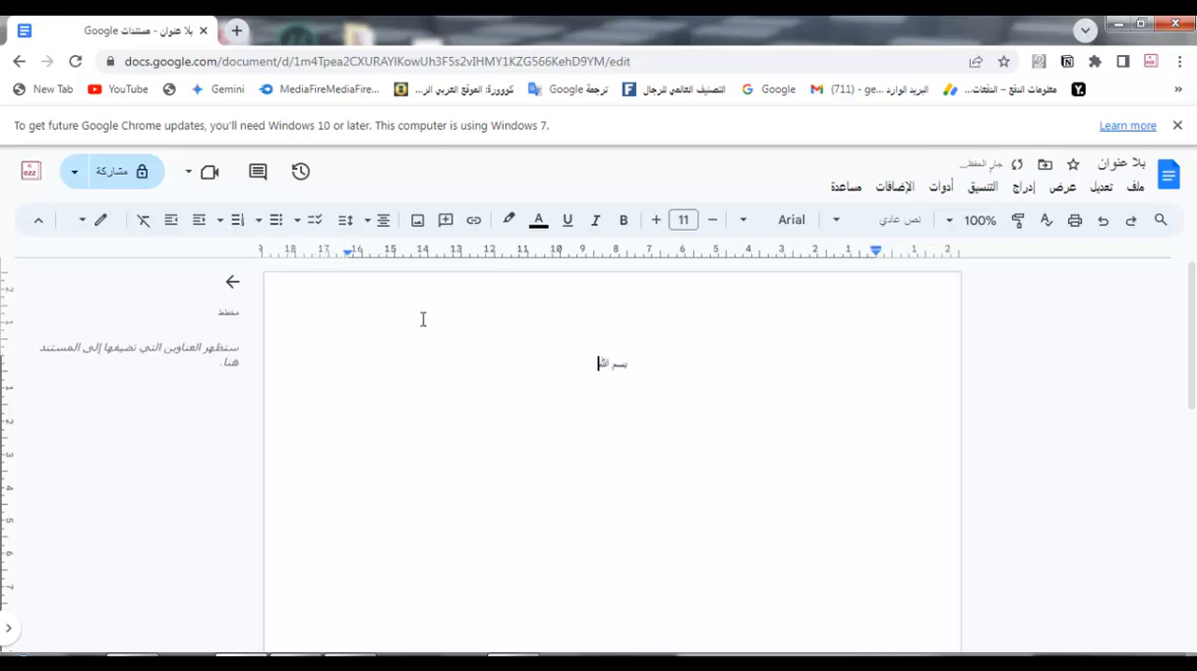
text( الرحمن الرحيم)
Step: Make the heading line bold and set its font size to 21
triple_click(601, 366)
click(625, 222)
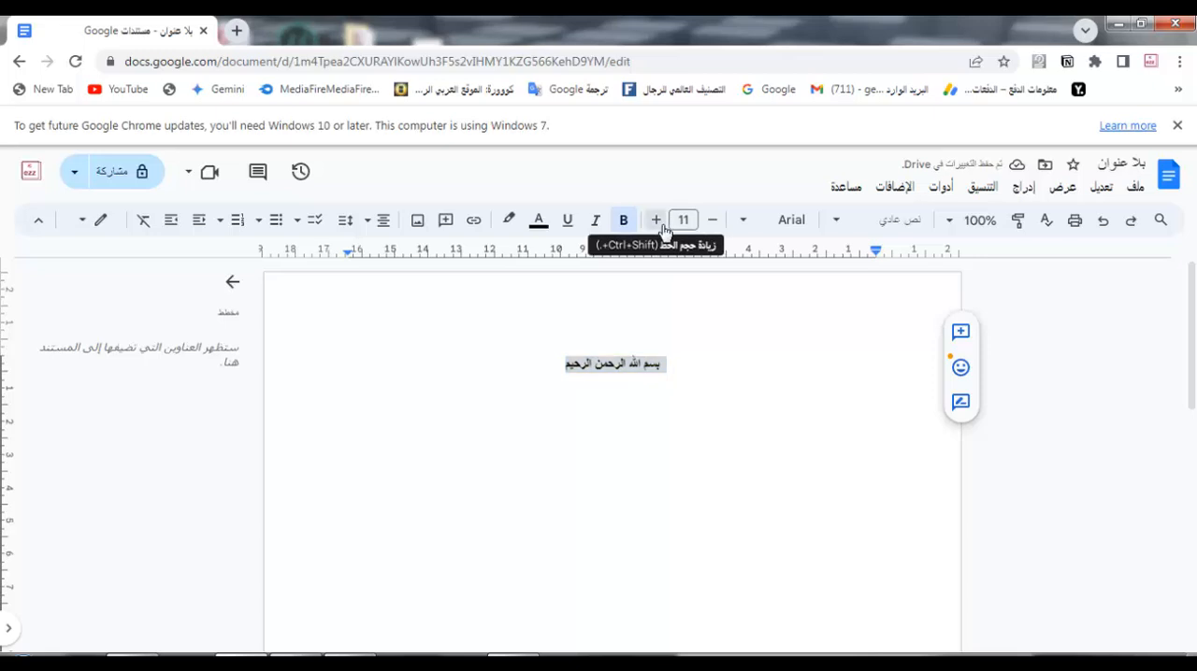
click(659, 222)
click(657, 223)
click(658, 223)
click(657, 223)
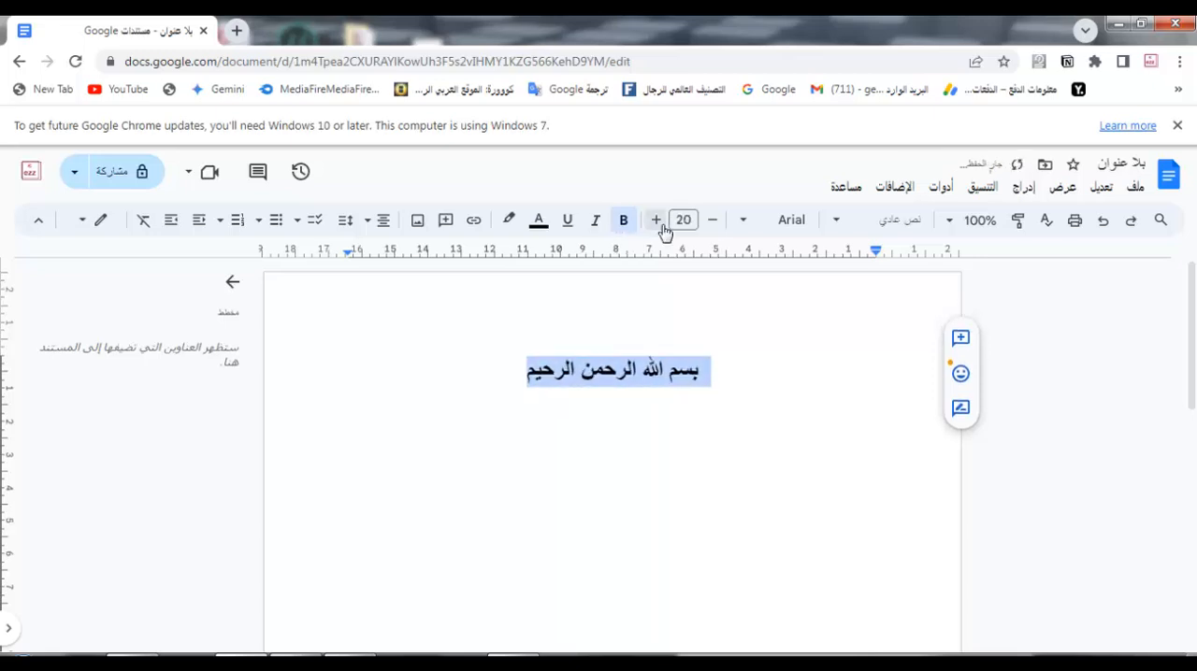
click(657, 222)
Step: Start a new line below the heading and align it to the right
click(509, 389)
key(Return)
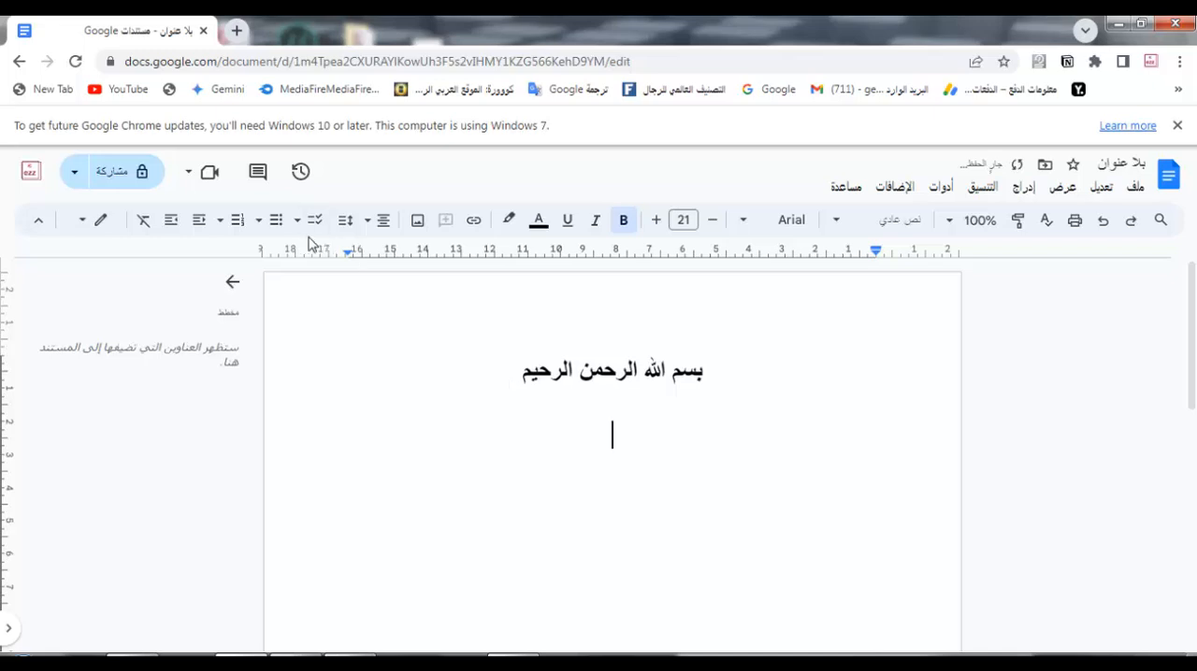
click(376, 228)
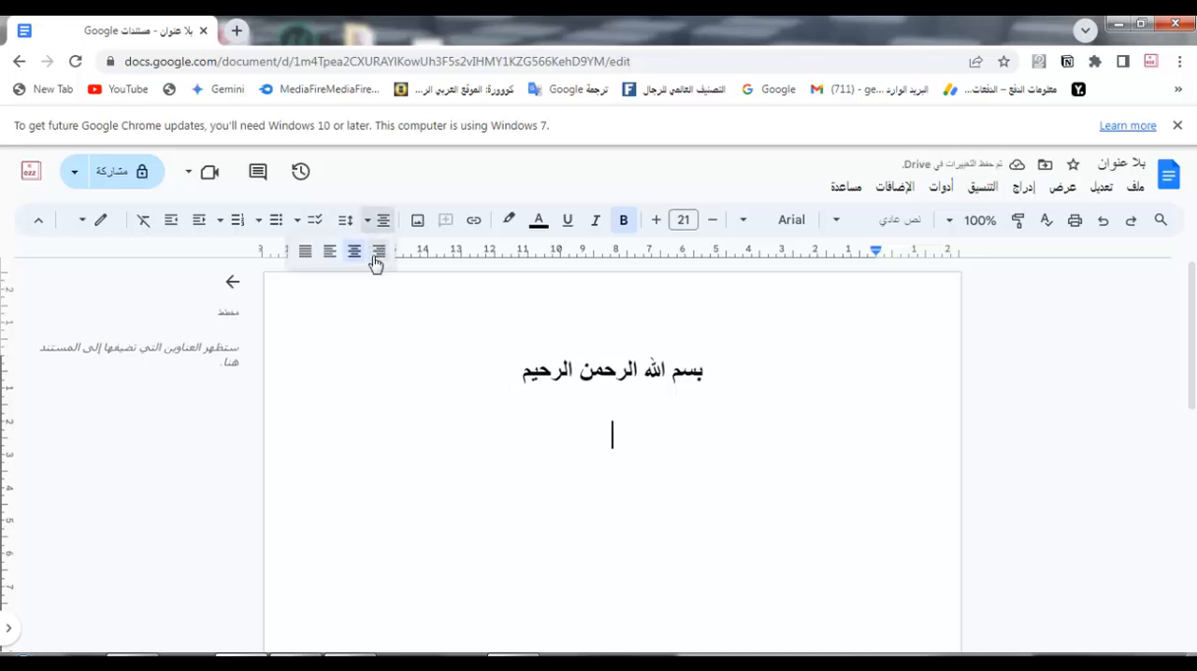
click(377, 252)
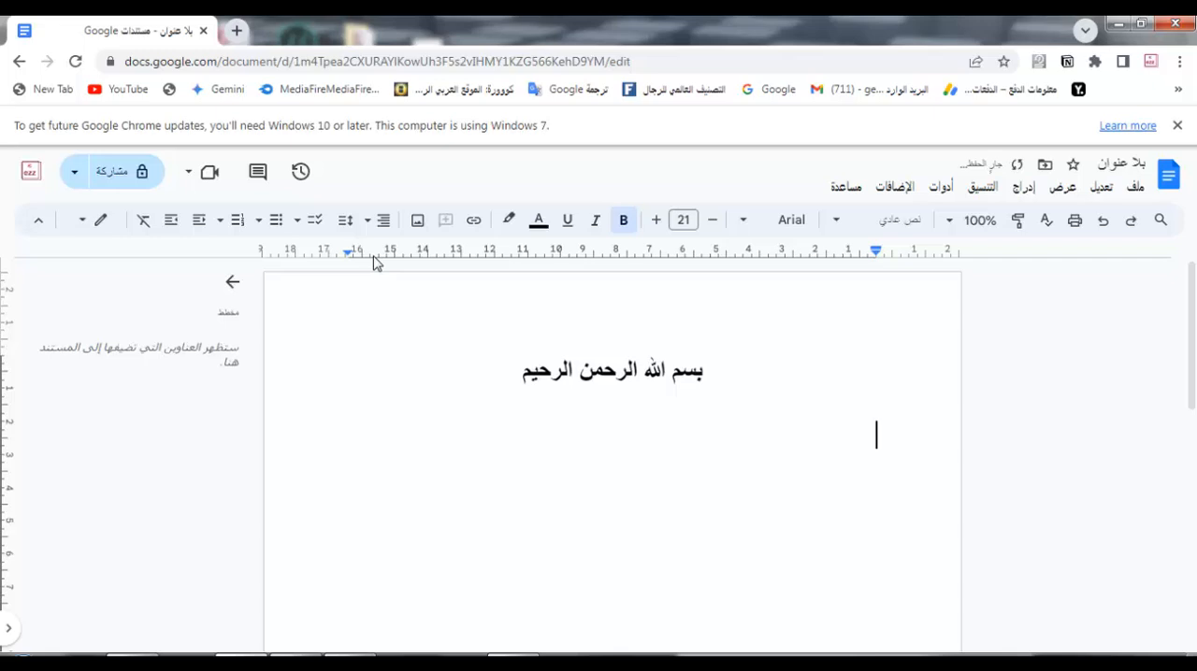
Step: Write the addressee line as "السيد الدكتور /" followed by the doctor's full name
text(السيد /)
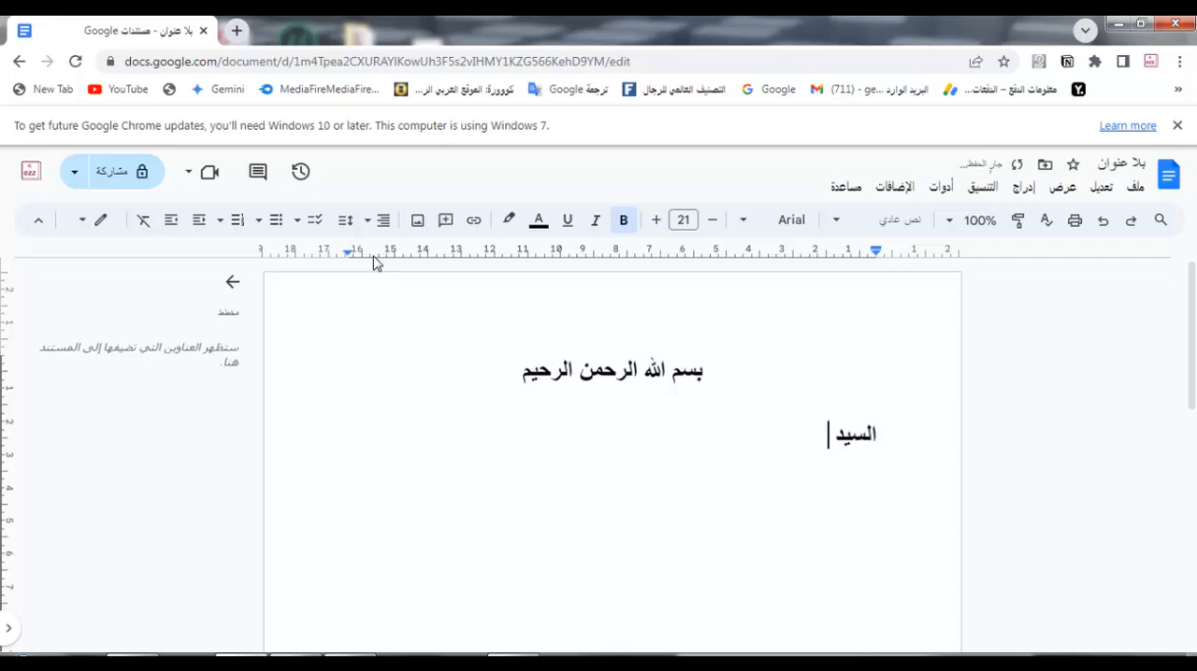
key(BackSpace)
key(BackSpace)
text(الدكتور )
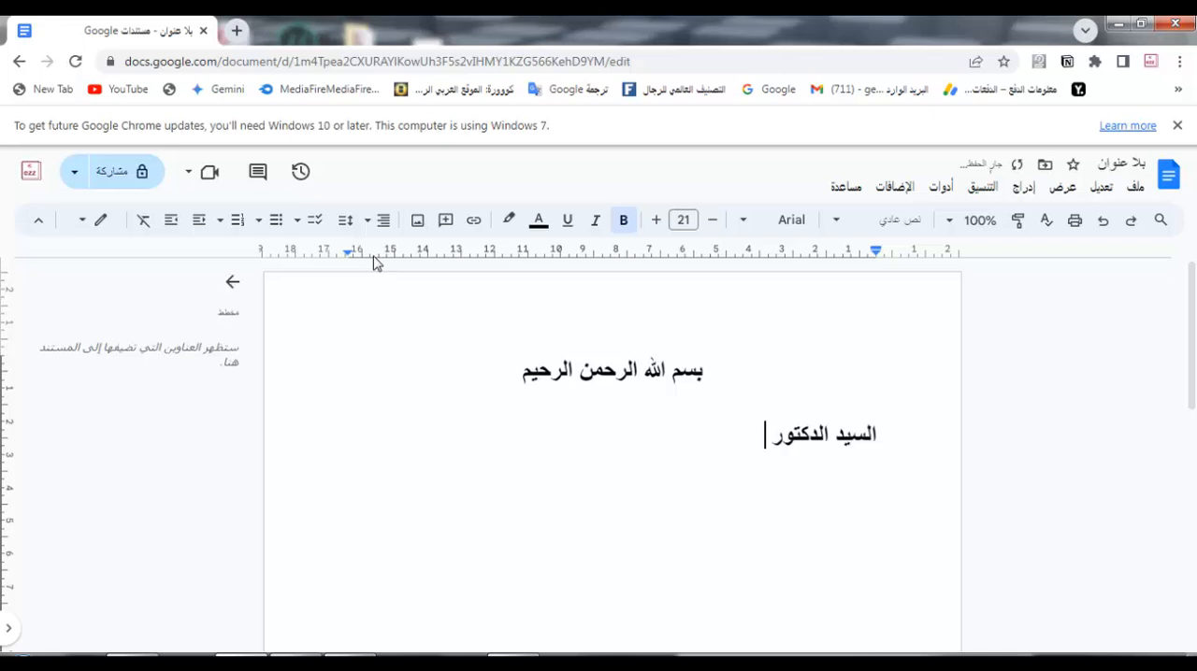
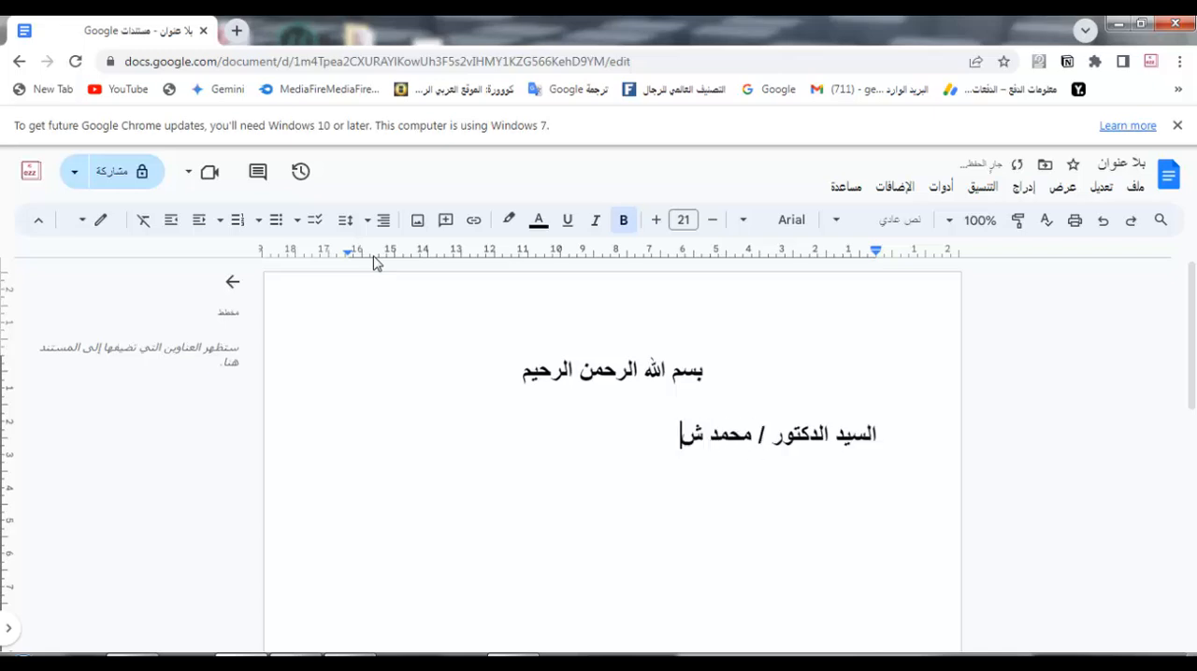
Step: Add a centred greeting line below the addressee reading "تحية طيبه وبعد ،،،" and end it with a line break
key(Return)
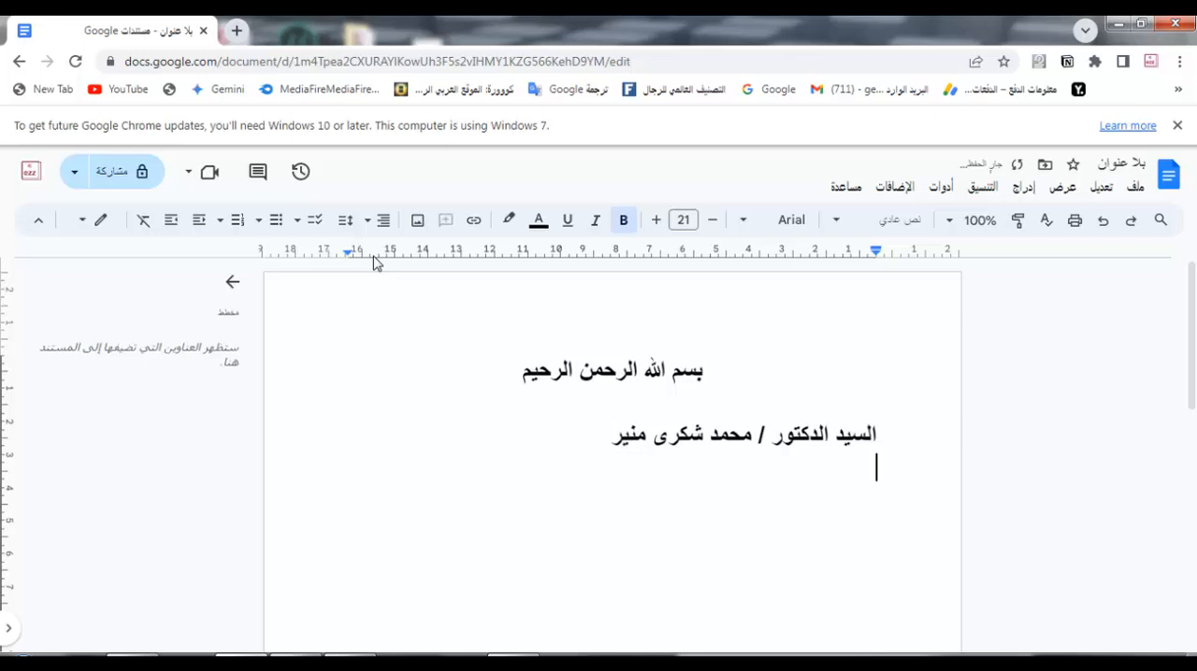
click(379, 222)
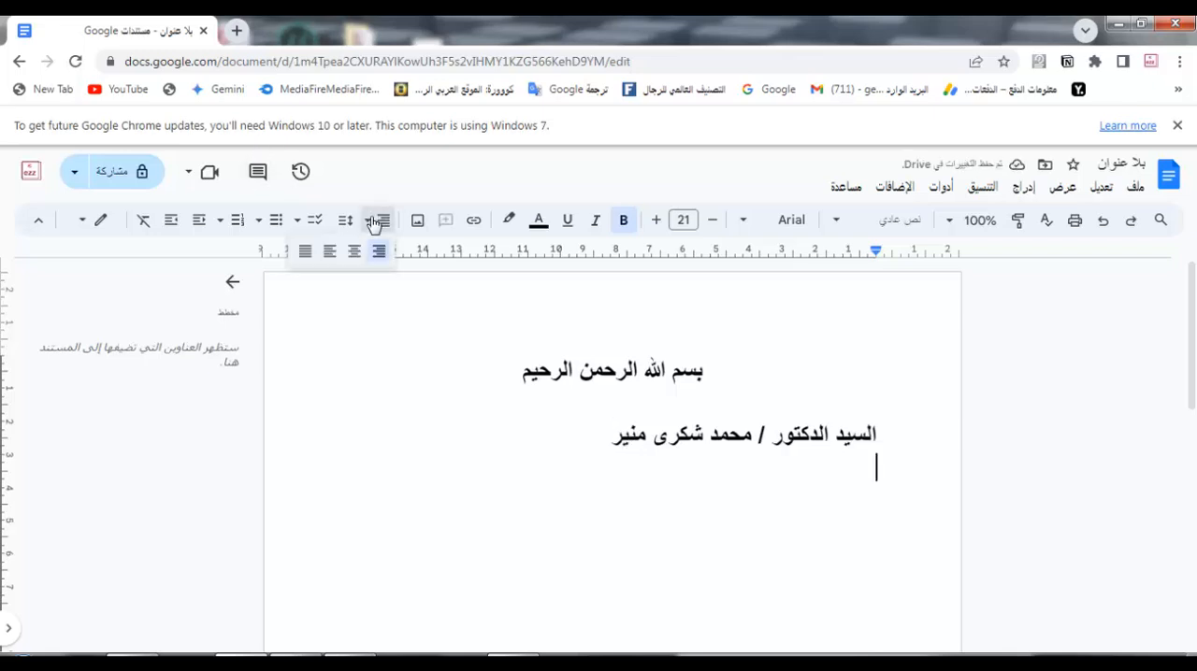
click(353, 252)
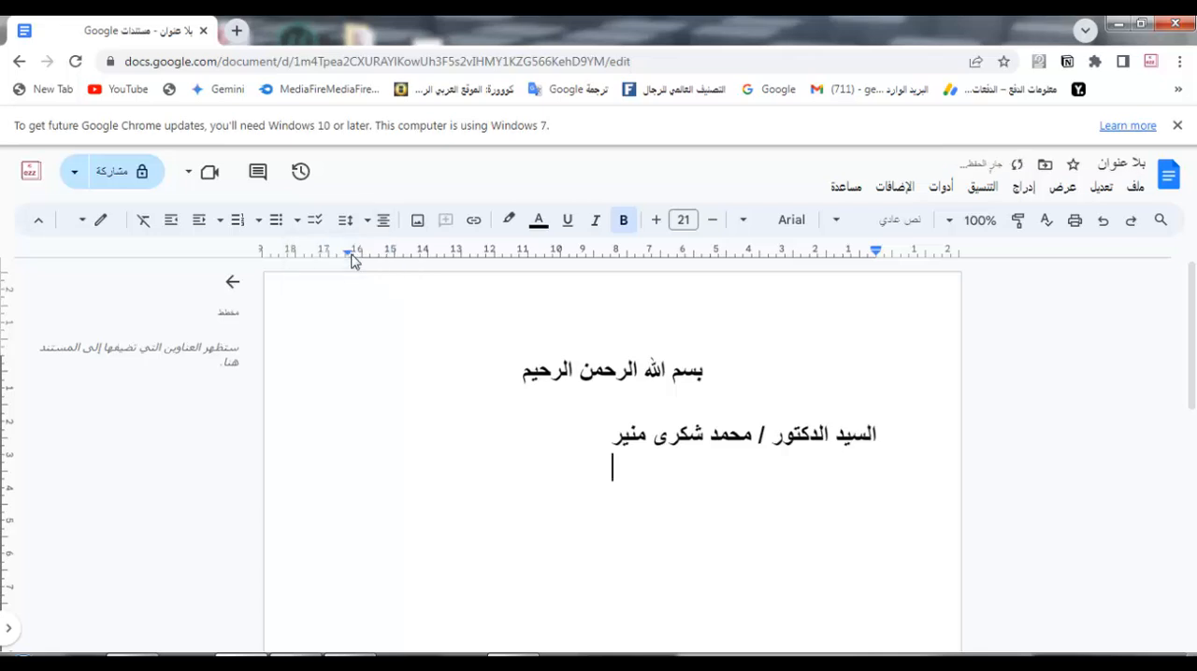
text(تحية ط)
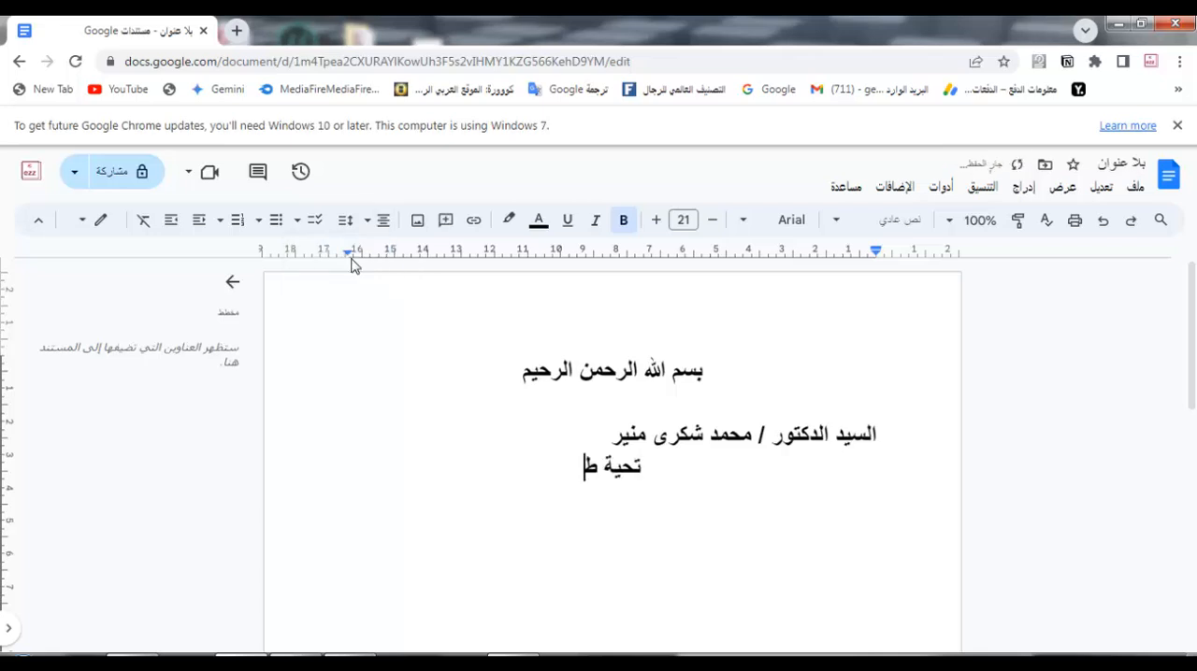
text(يبه وبع)
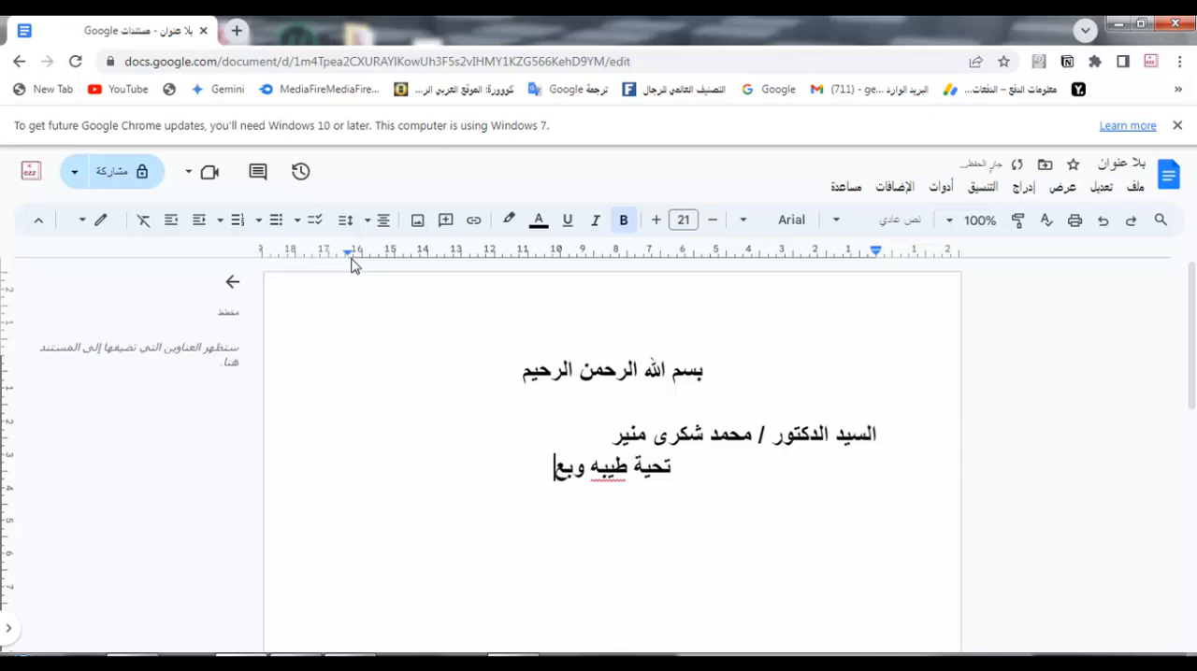
text(د ،،،)
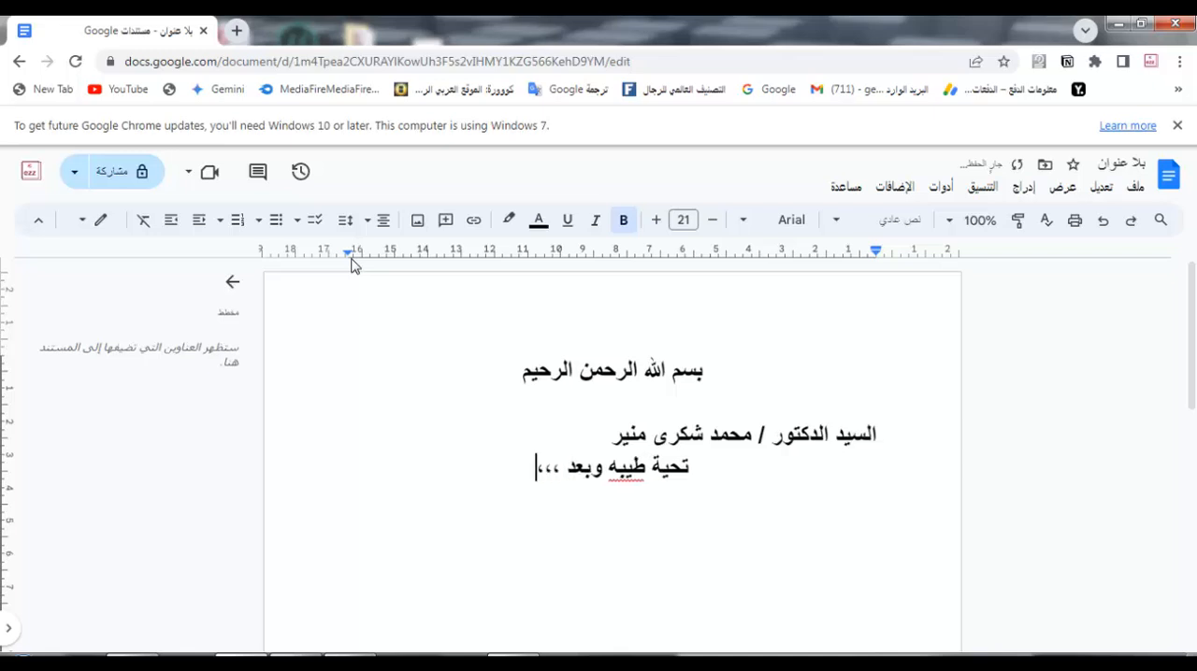
key(Return)
Step: Correct the misspelled word in the greeting to the suggested "طيبة" and remove bold from the greeting line
right_click(632, 473)
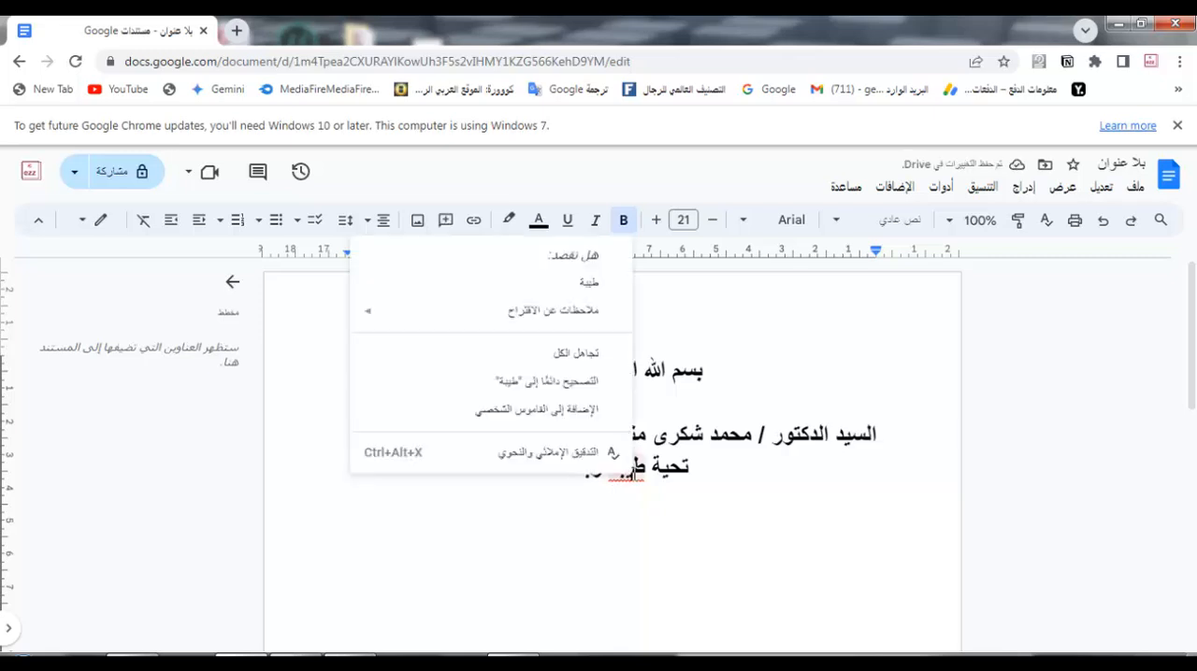
click(591, 286)
click(549, 514)
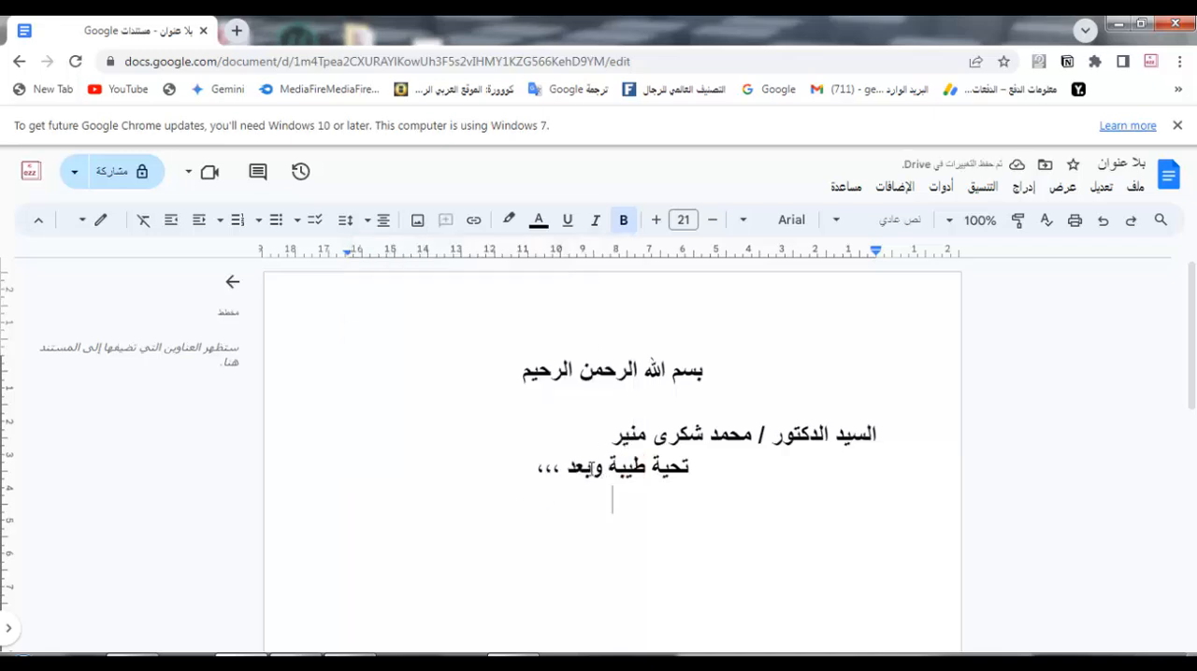
triple_click(596, 468)
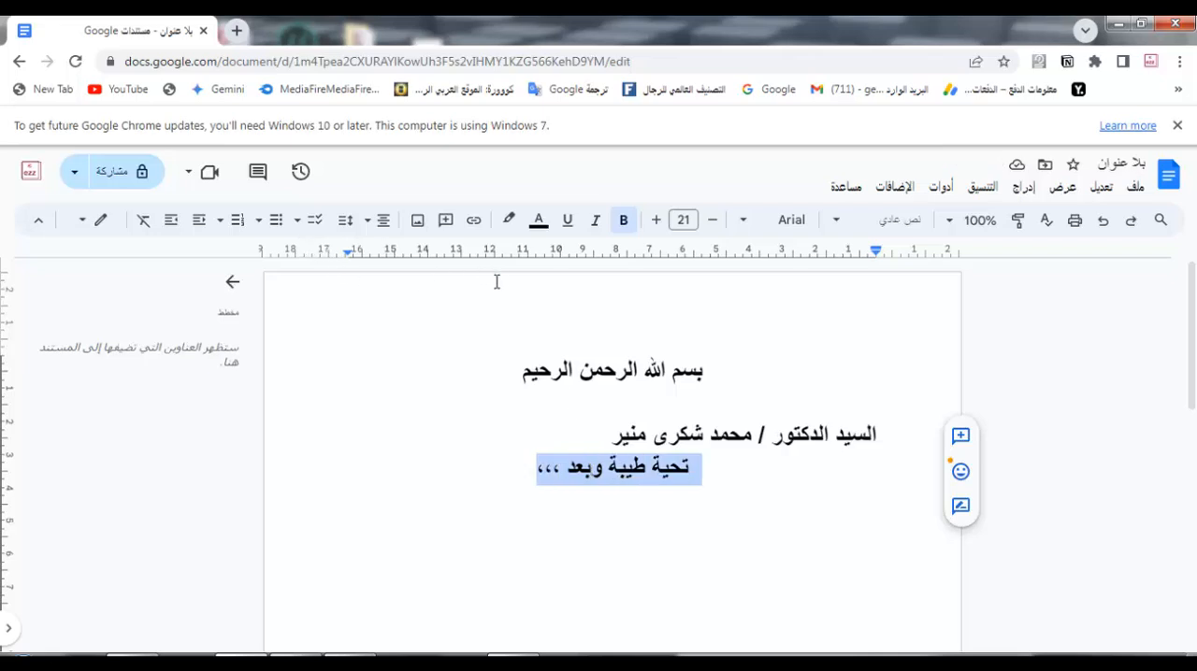
click(622, 221)
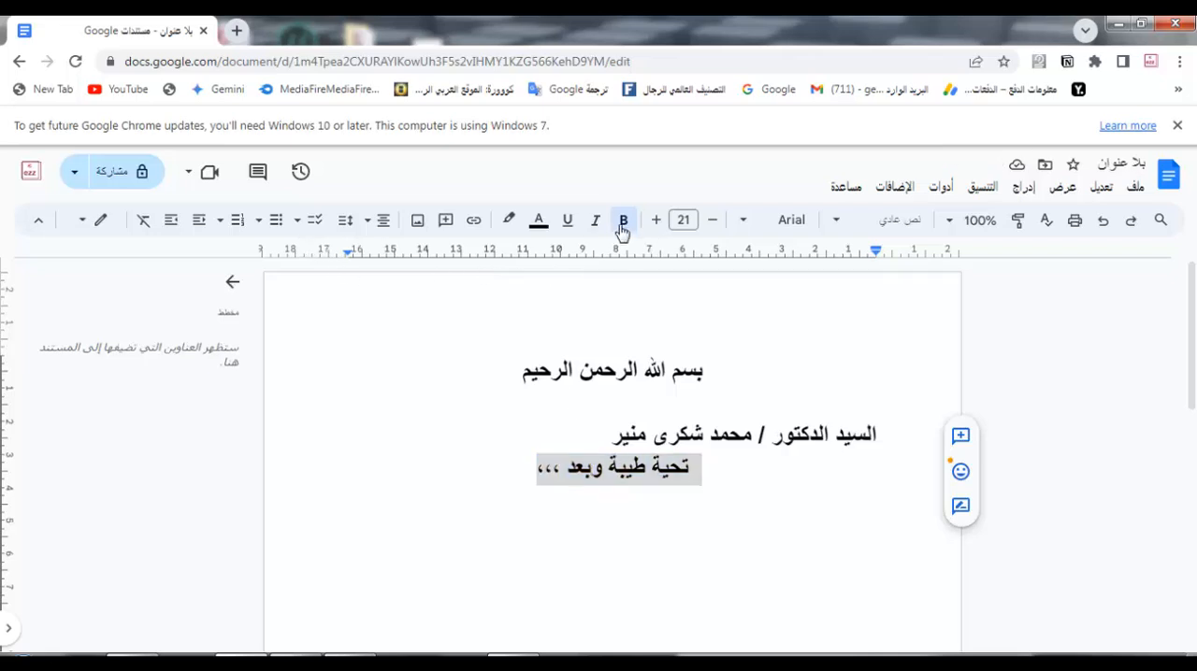
click(572, 505)
Step: Insert a blank line between the addressee and the greeting, and start a right-aligned line below the greeting
click(579, 444)
key(Return)
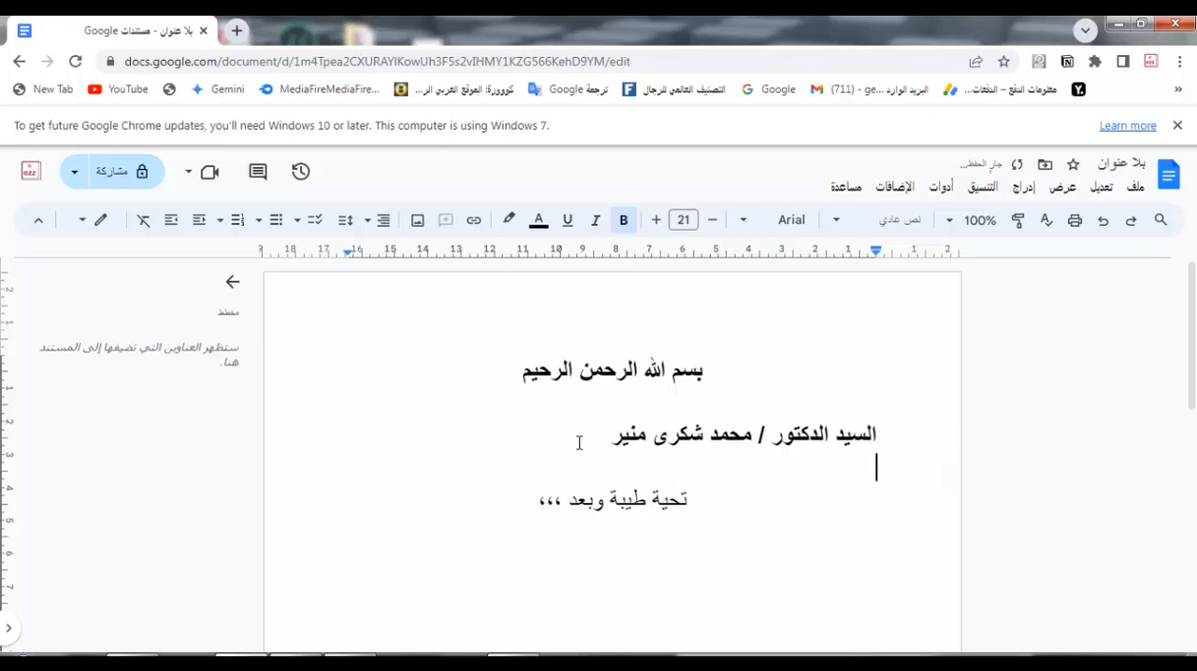
click(489, 499)
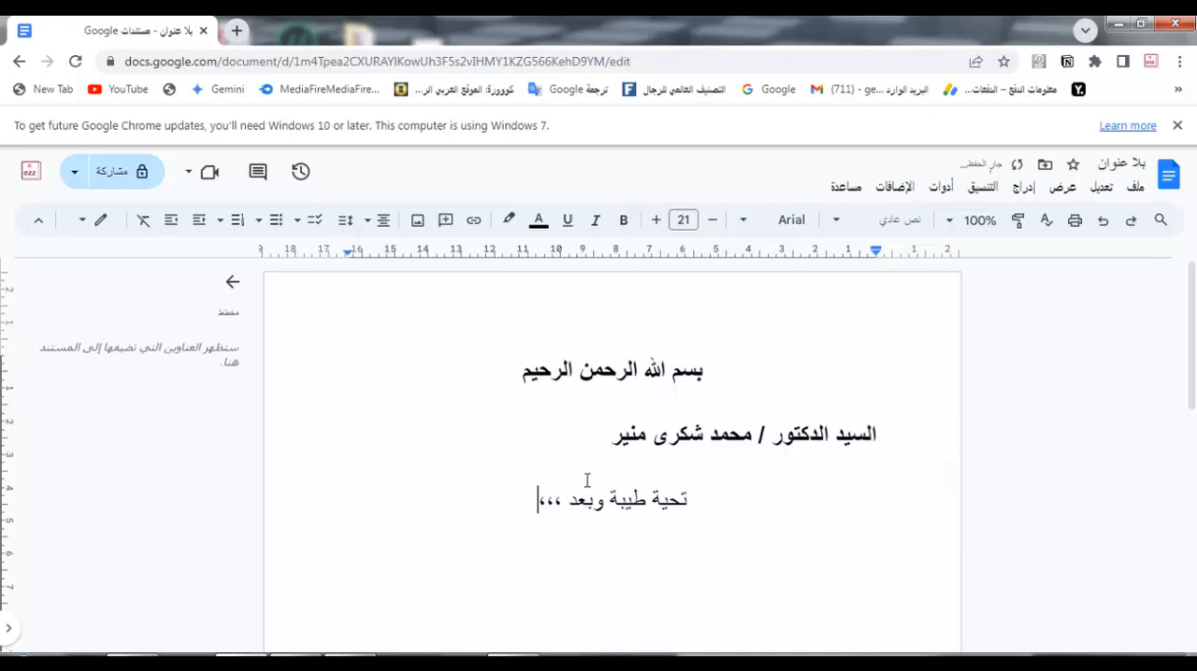
key(Return)
click(382, 220)
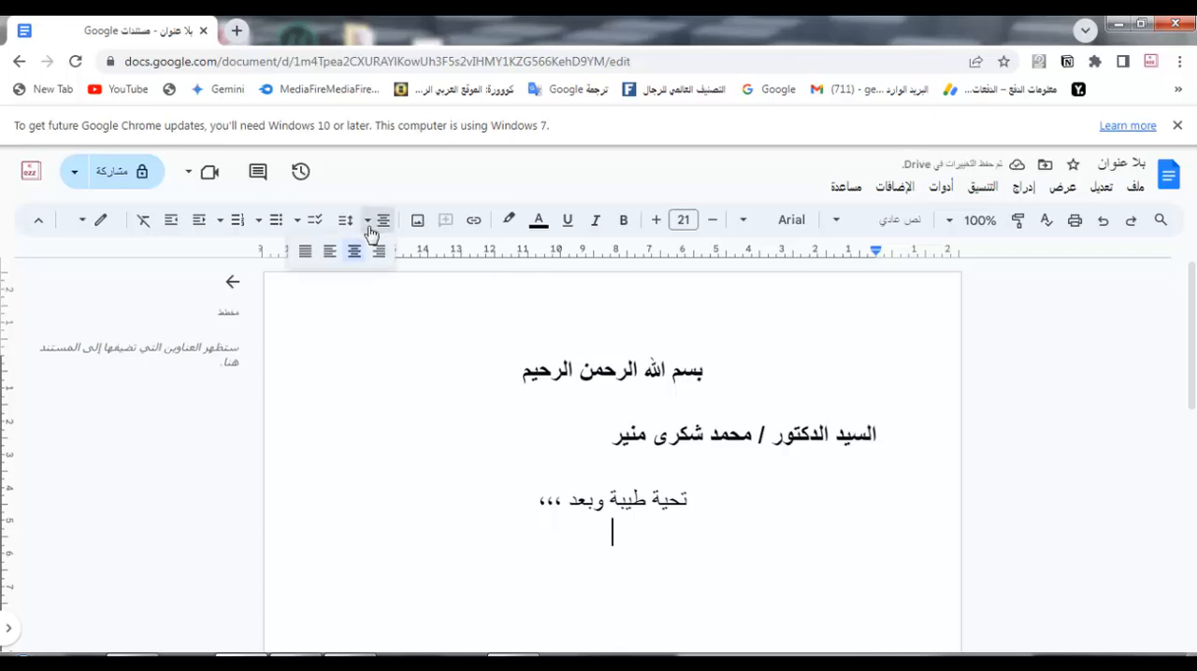
click(377, 254)
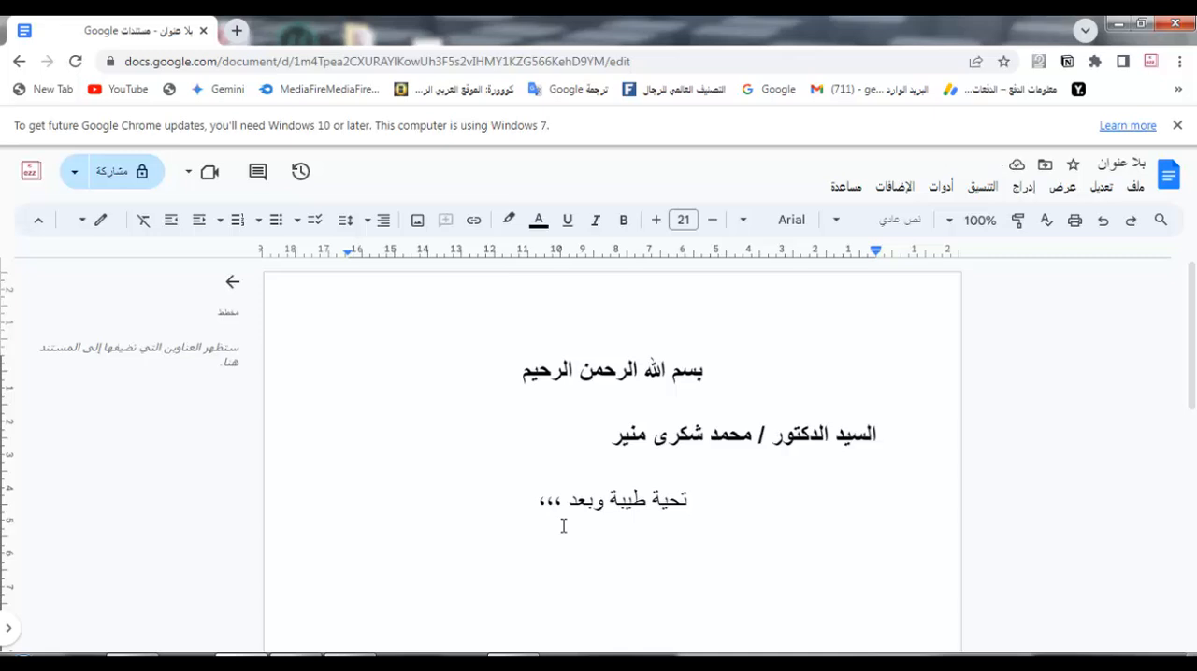
Step: Write the body line "يوجد الم في الساق اليمنى" below the greeting
text(يو)
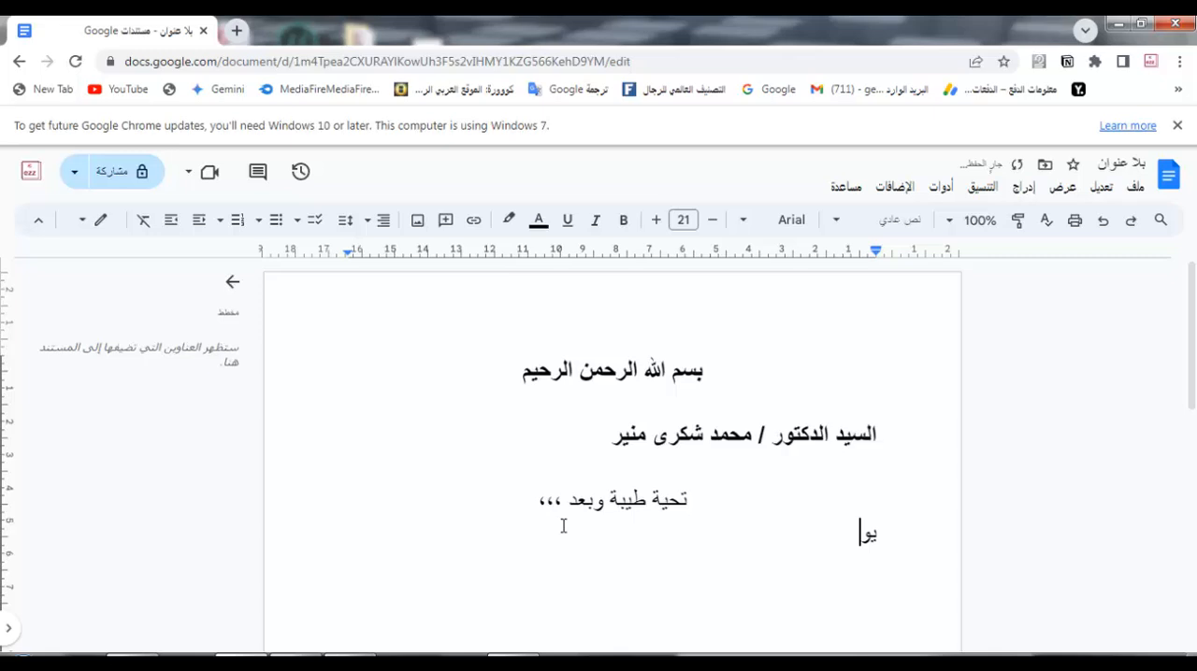
text(جد الم في الساق )
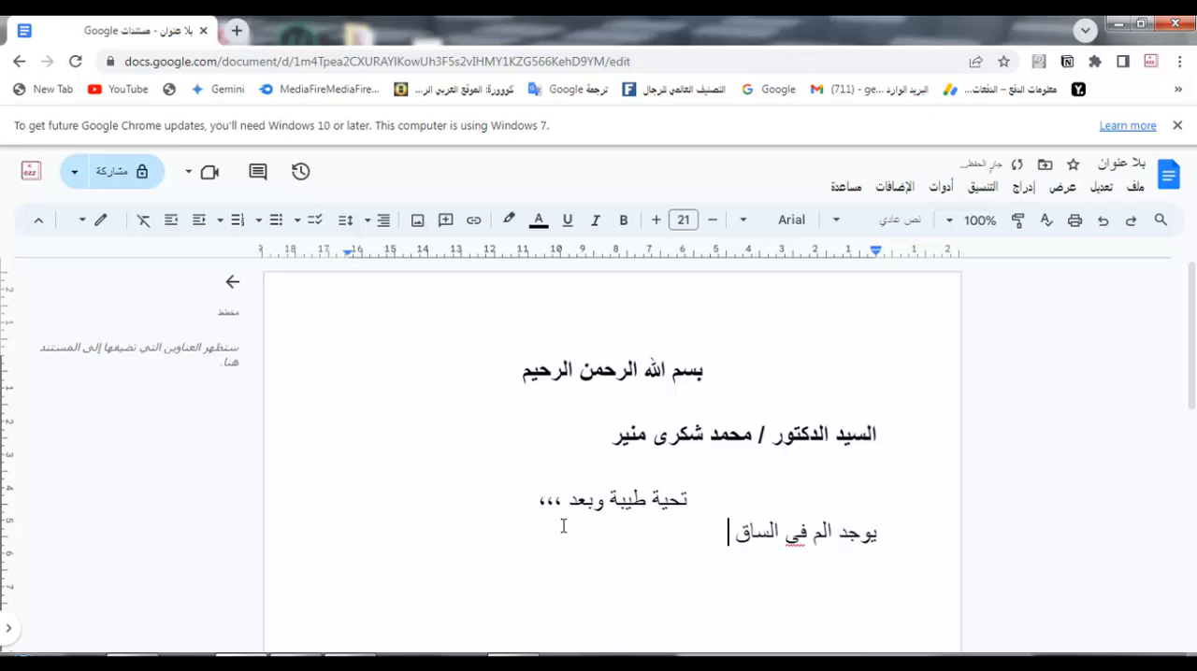
text(اليمنى)
Step: Correct the two misspelled words in the body line to the suggested "ألم" and "في"
right_click(822, 534)
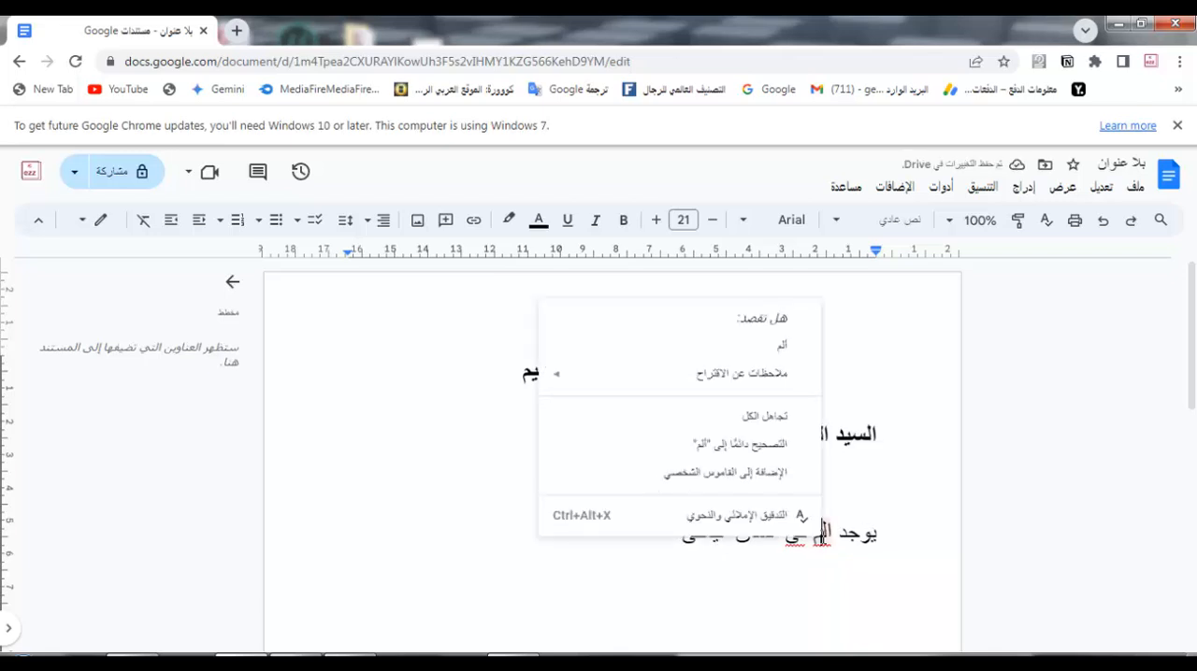
click(782, 346)
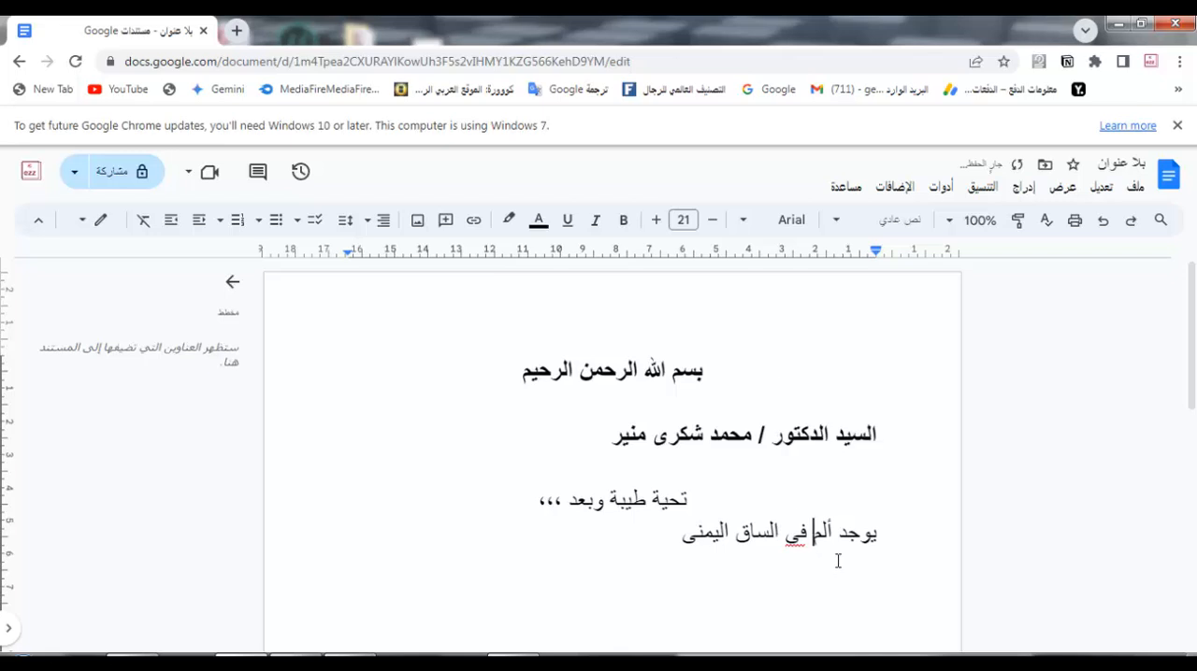
right_click(801, 535)
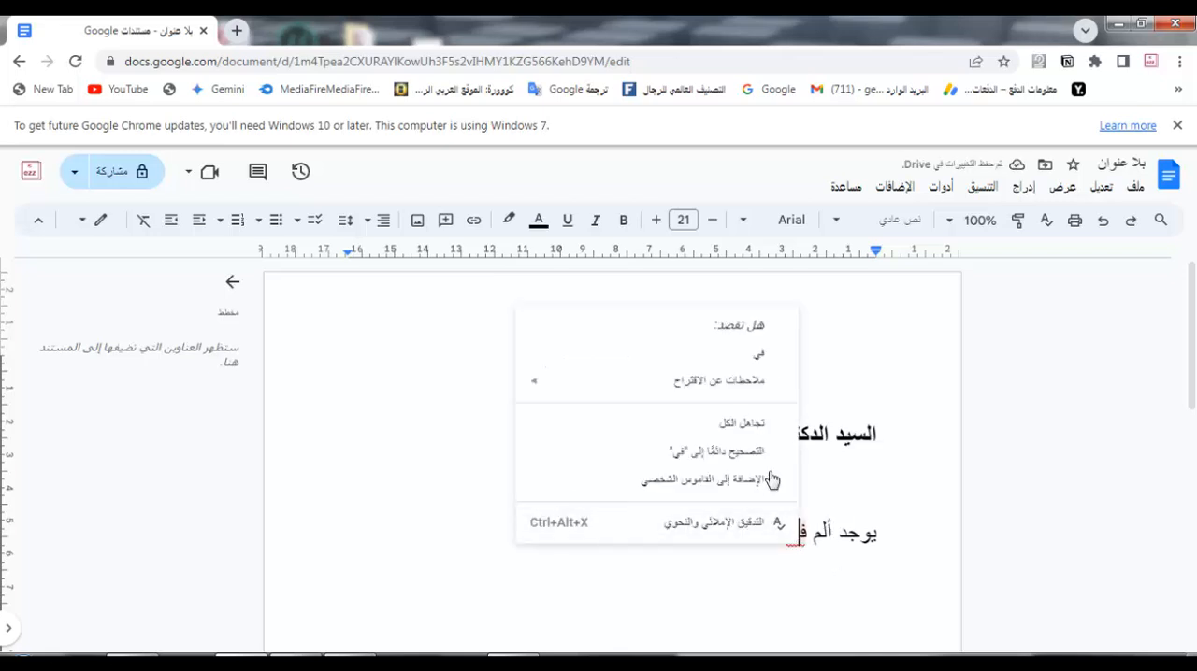
click(758, 360)
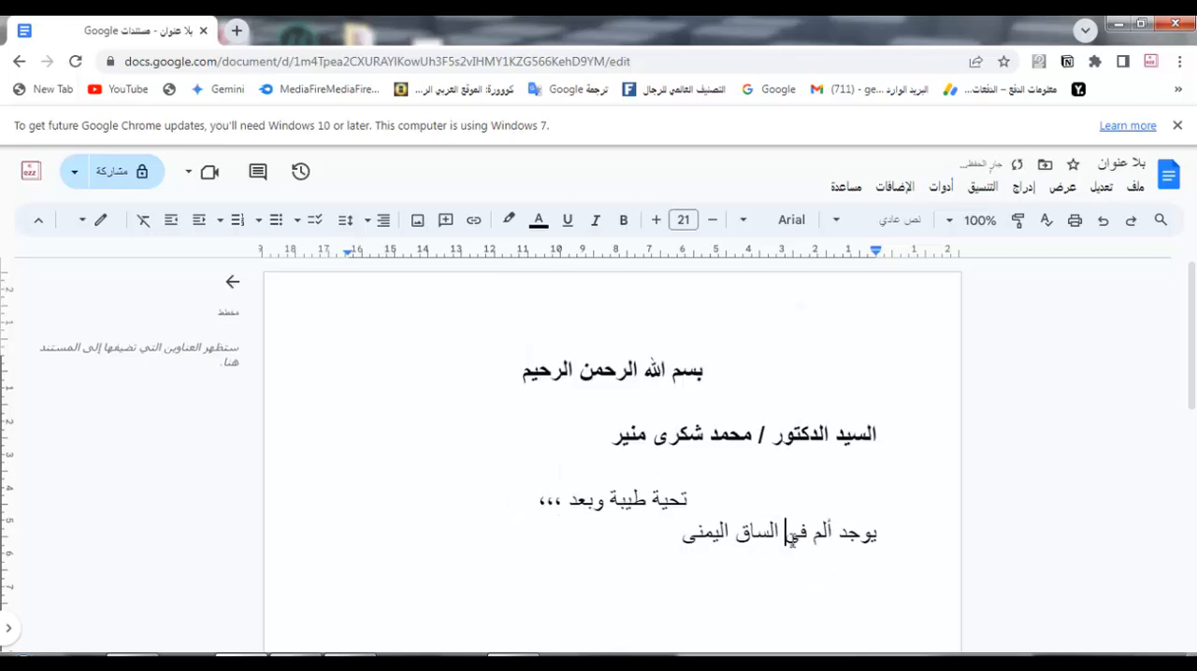
Step: Continue the body line with "واخت علاج", a row of # signs as placeholder, "و" and a second row of # signs
click(672, 539)
text(واخت علاج)
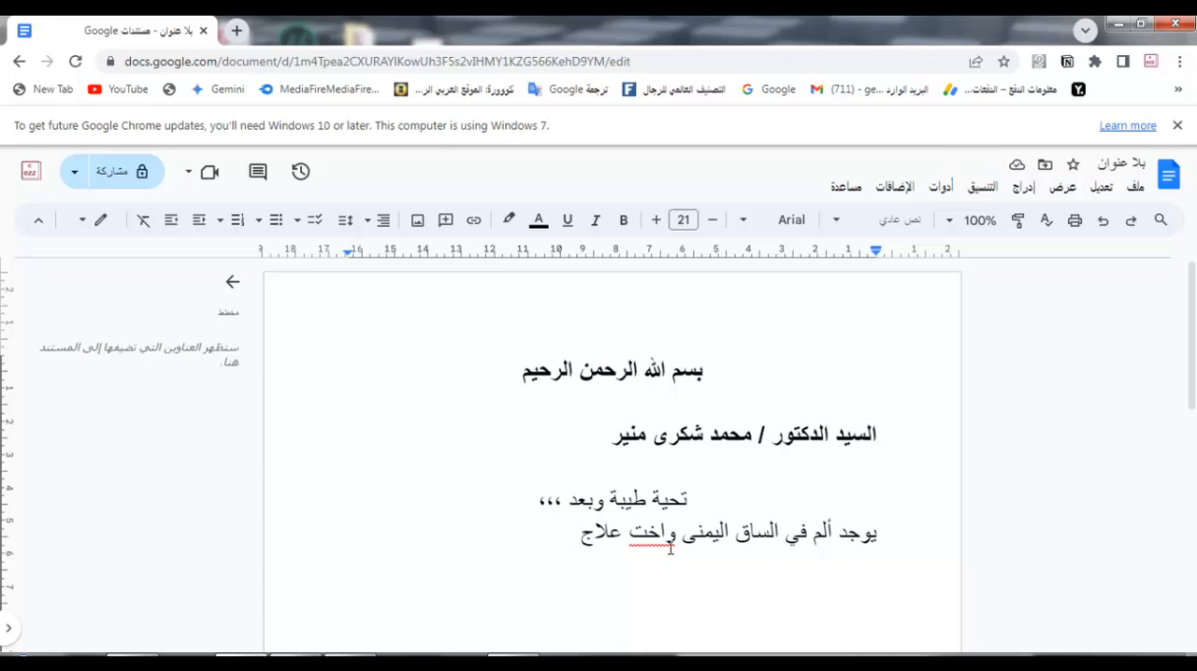
text(############ و)
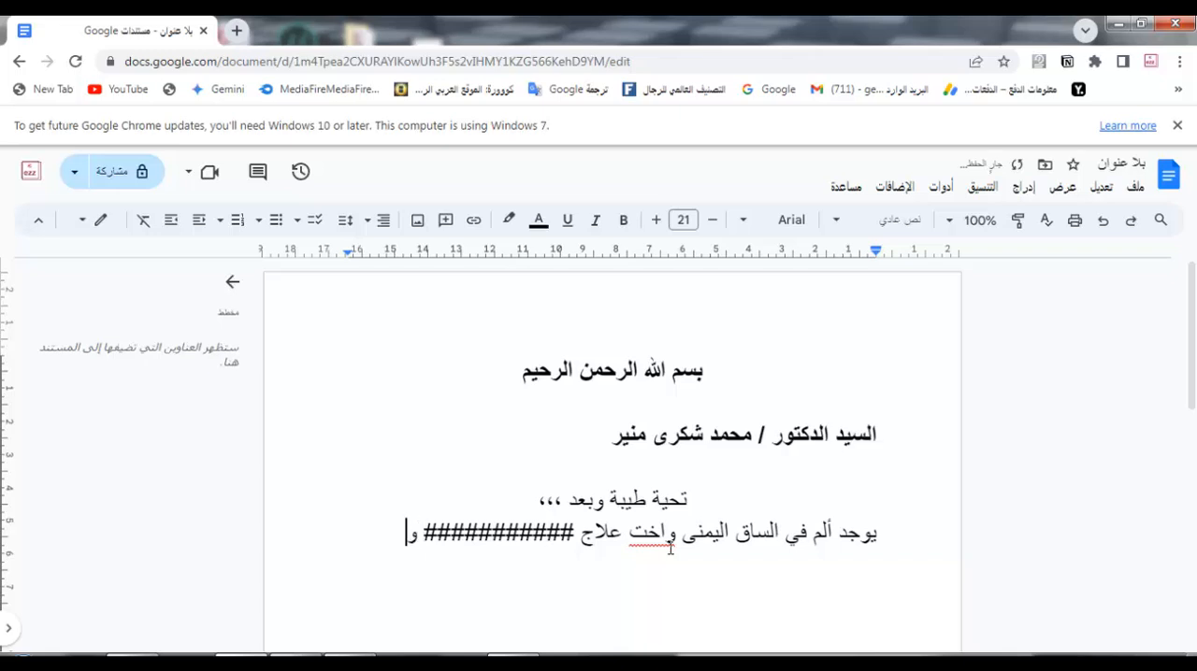
text( ################)
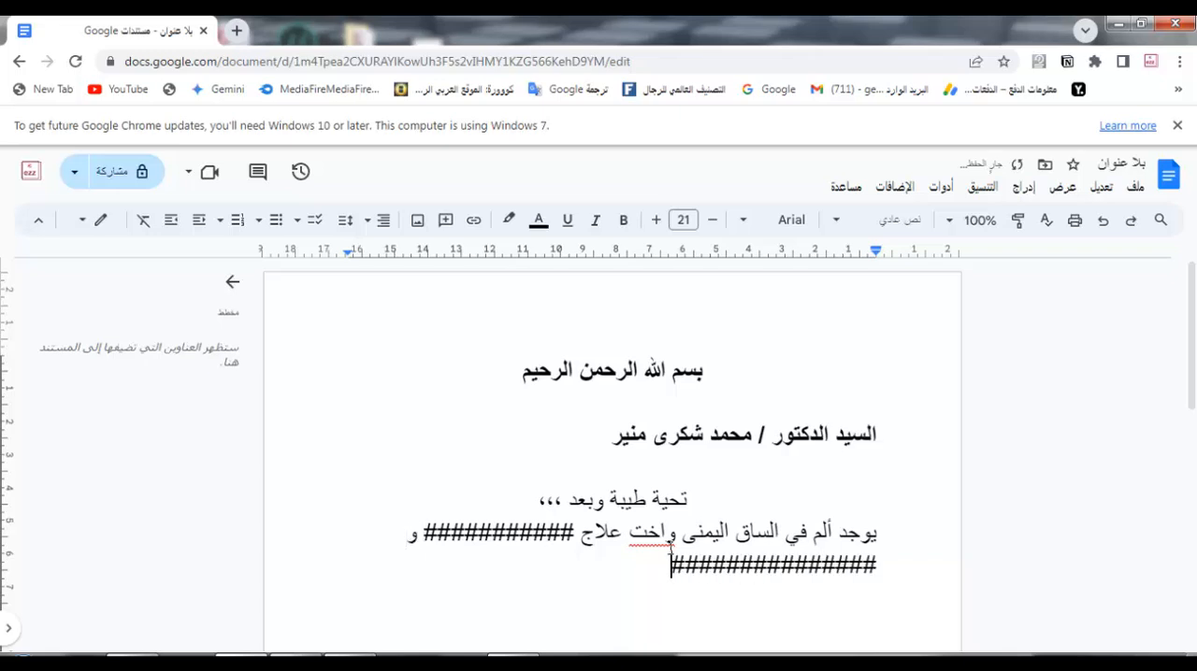
Step: Add a blank line and a new line below the body, and correct the misspelled "واخت" to the suggested "واخذت"
key(Return)
key(Return)
scroll(744, 630, down, 1)
right_click(649, 447)
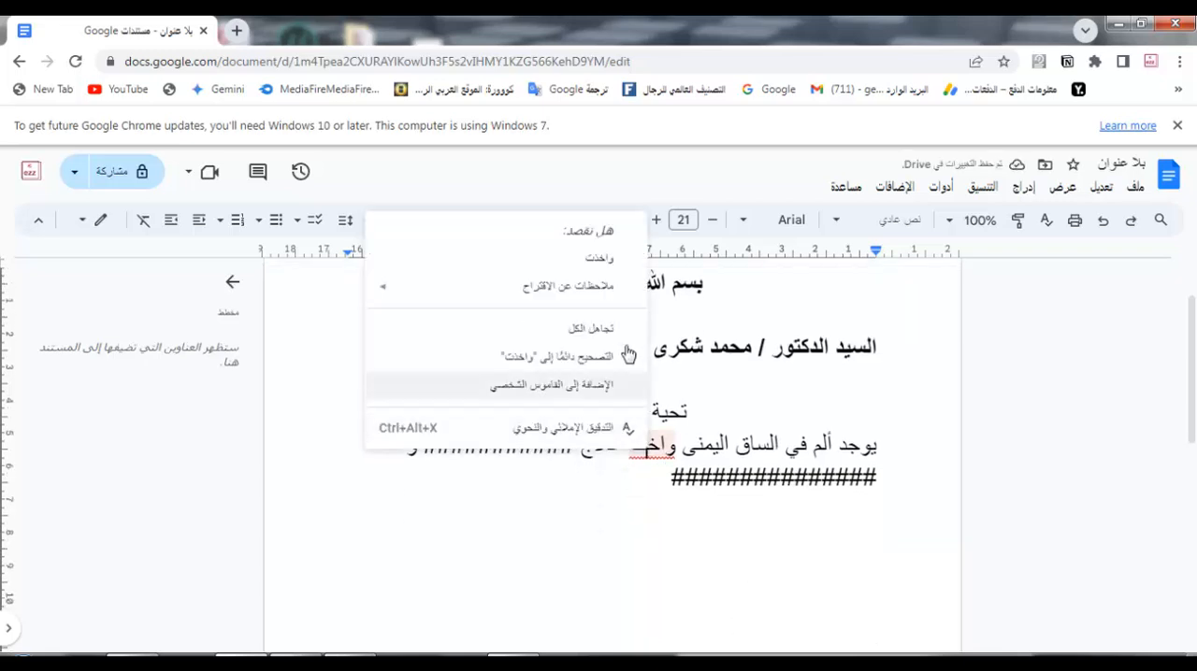
click(601, 269)
click(671, 500)
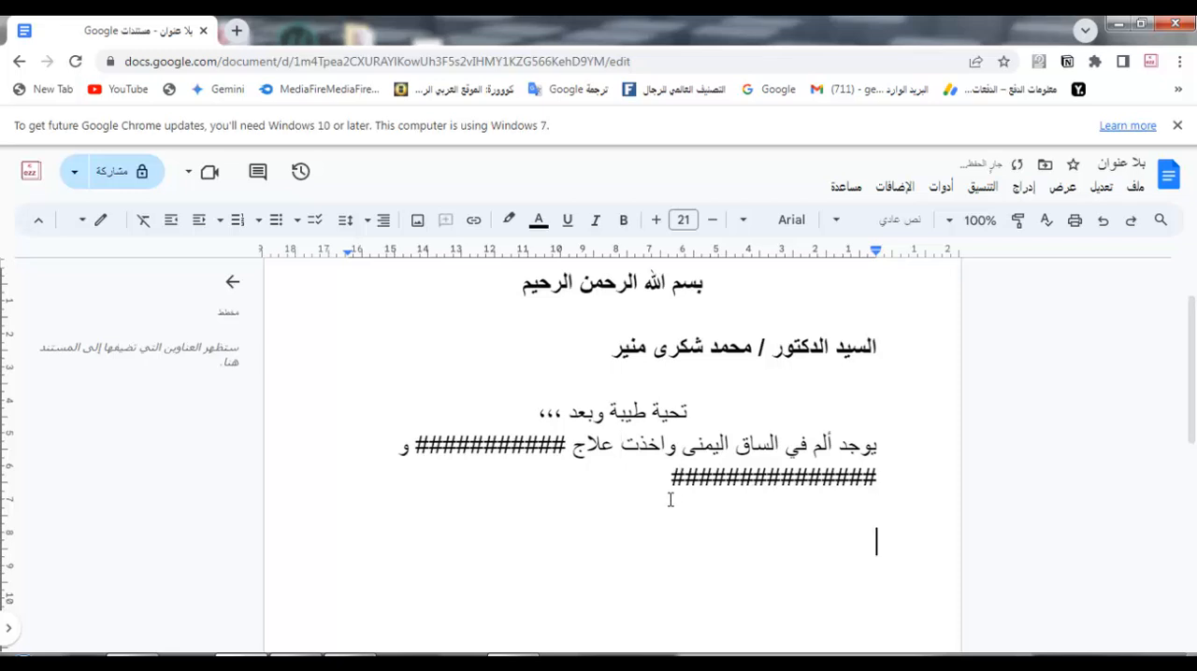
Step: Write a centred closing line "وتفضلو بقبول فائق الاحترام" below the body and end it with a line break
click(375, 225)
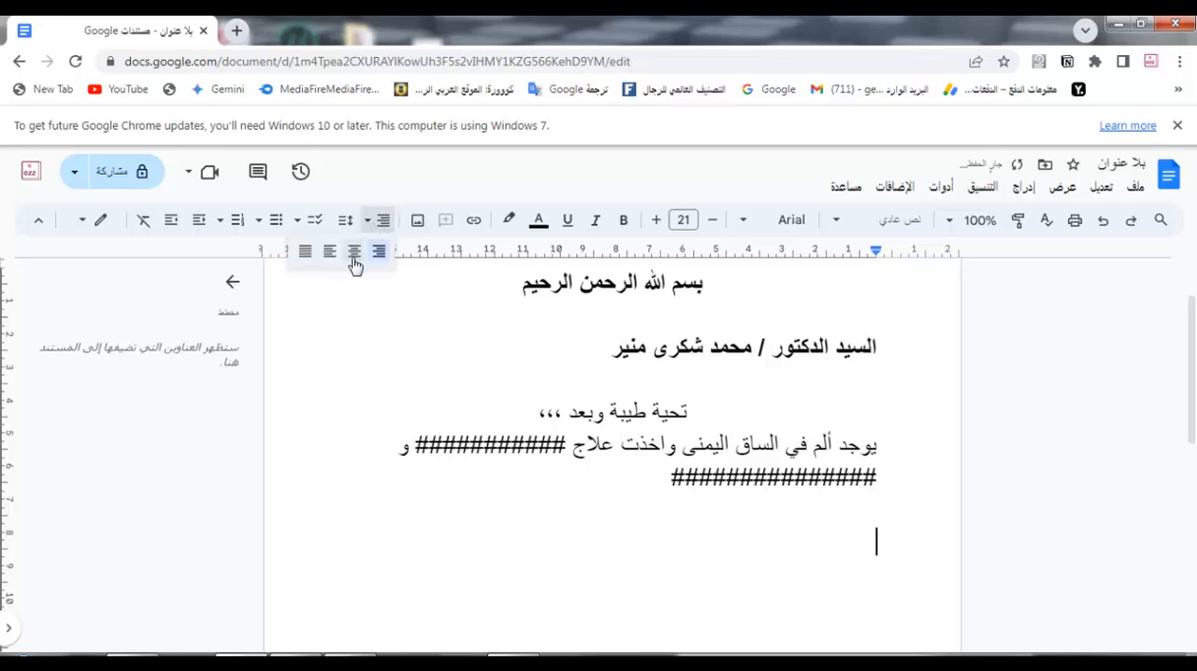
click(354, 251)
text(و)
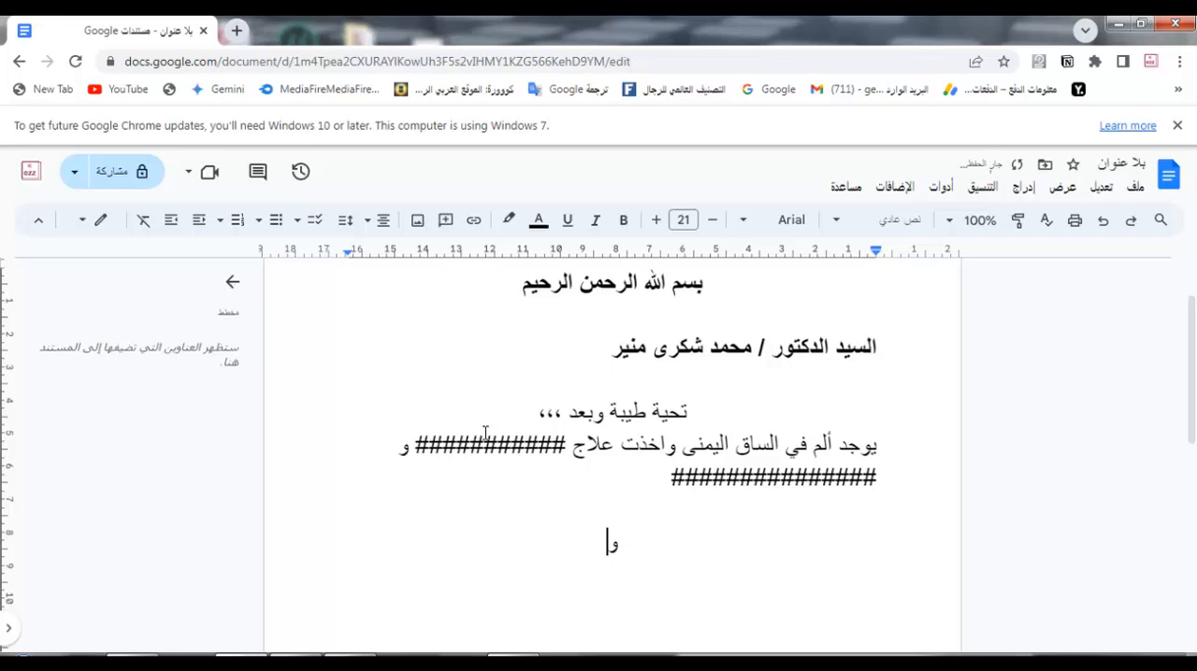
text(تفضلو بف)
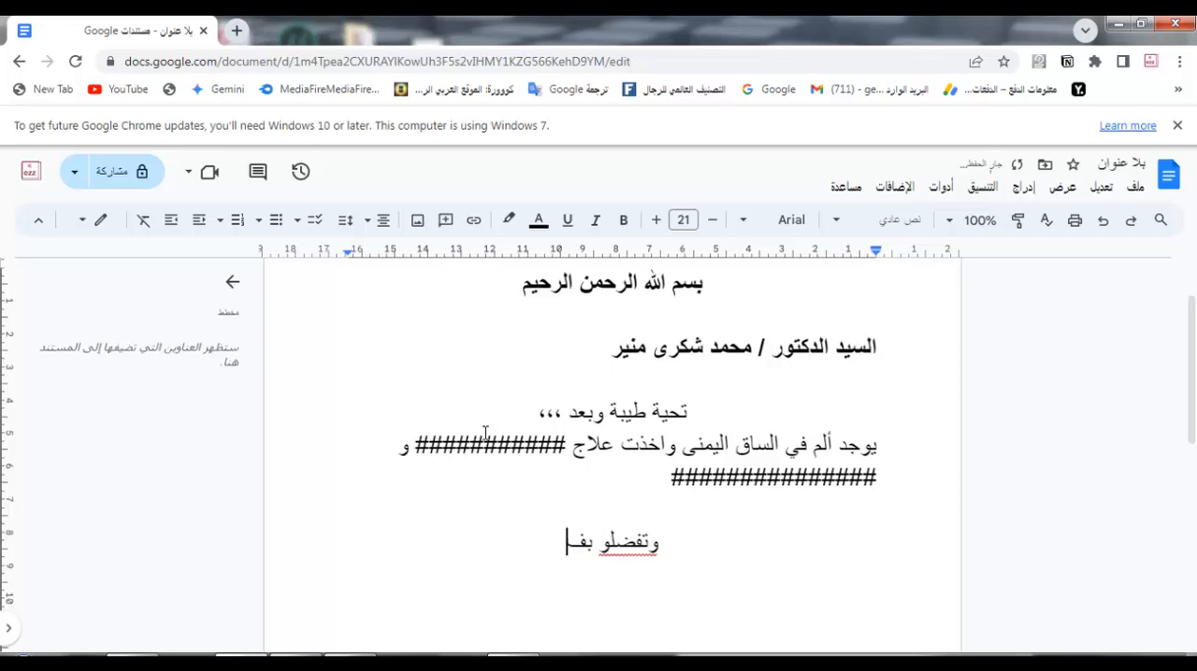
key(BackSpace)
text(قبول)
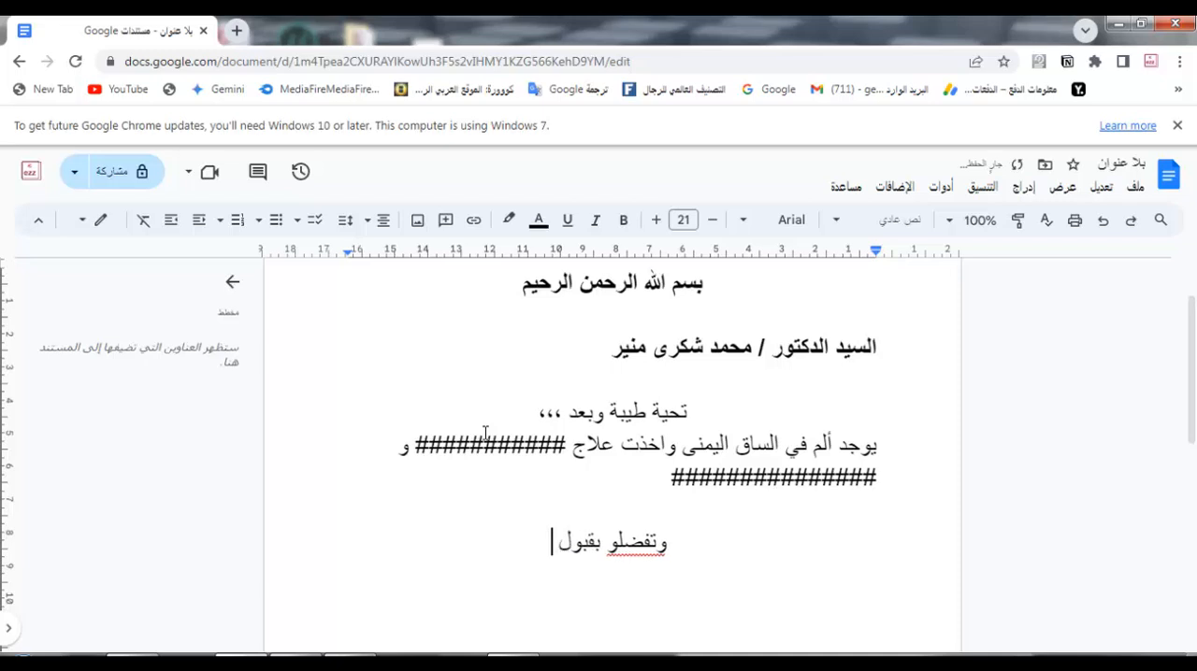
text( فائق الا)
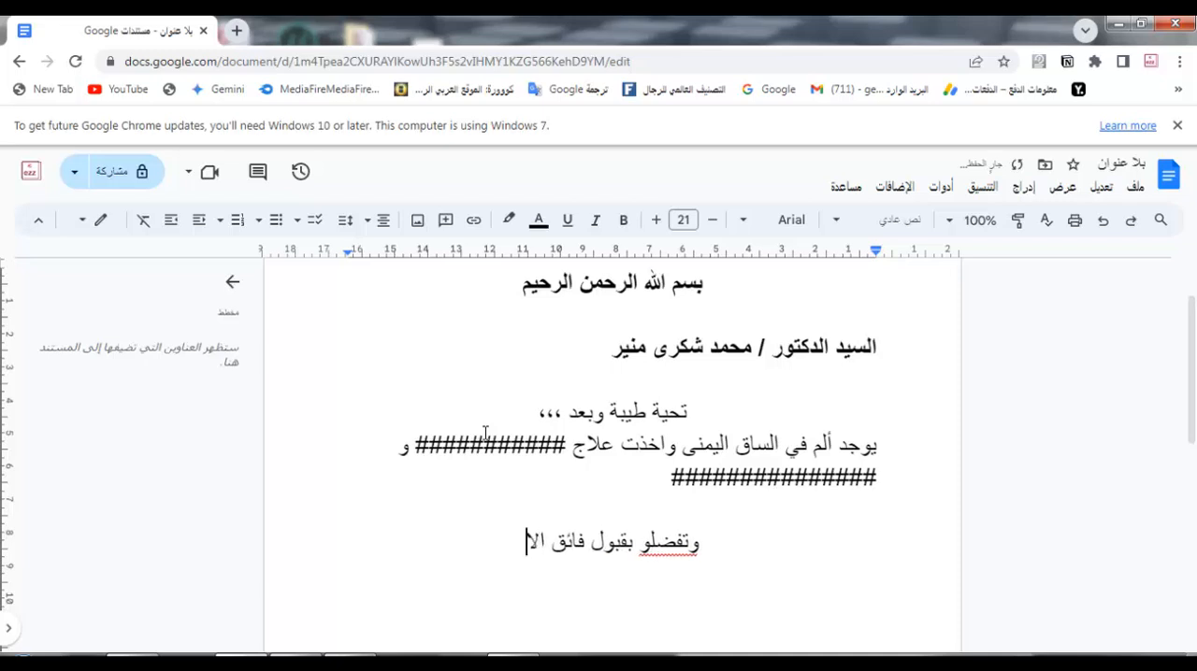
text(حترام)
key(Return)
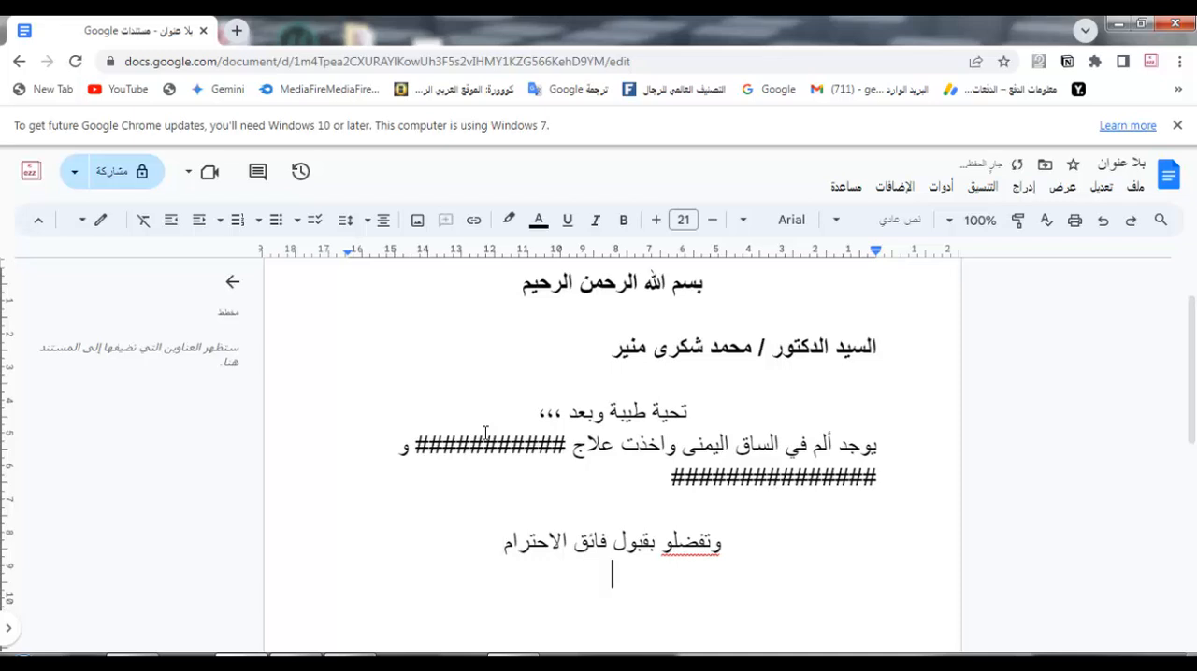
Step: Leave a blank line below the closing, write "المرسل لسيادتكم" and put the sender's full name on the line under it
key(Return)
text(المرس)
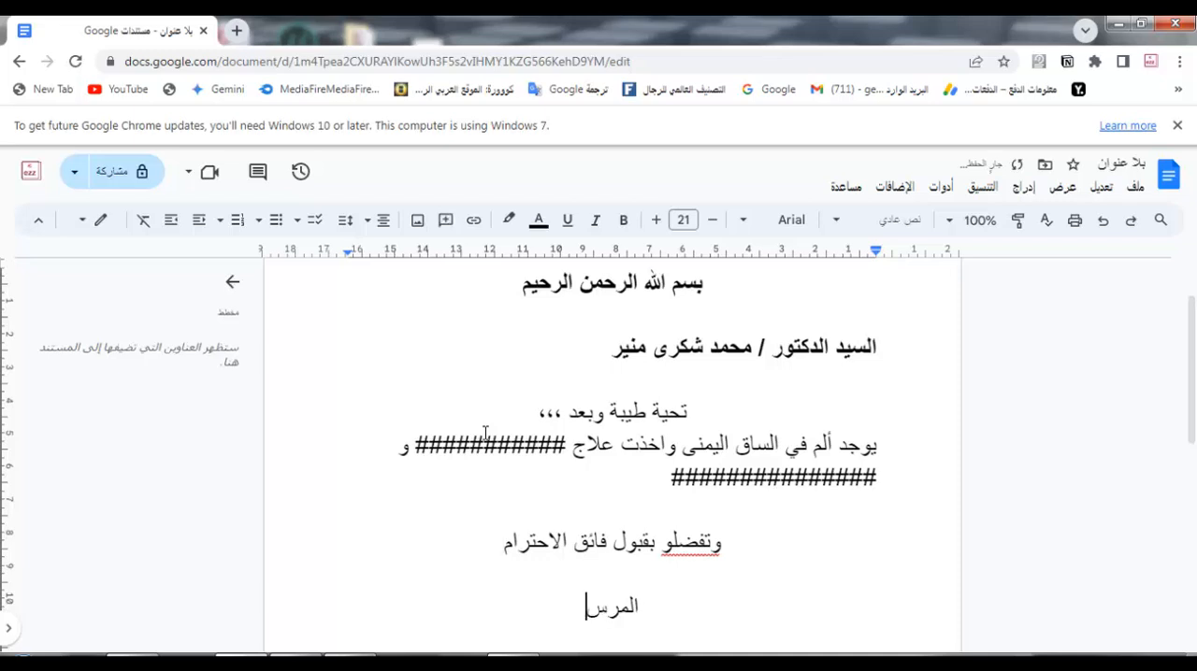
text(ل)
text( لسي)
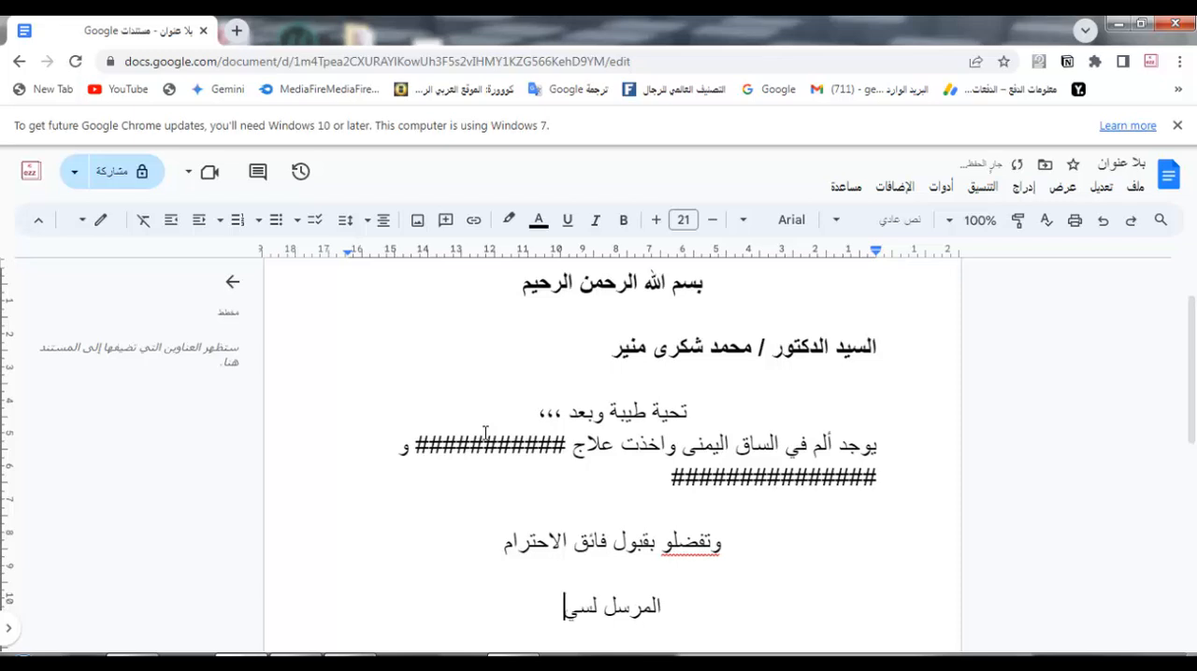
text(ادتكم)
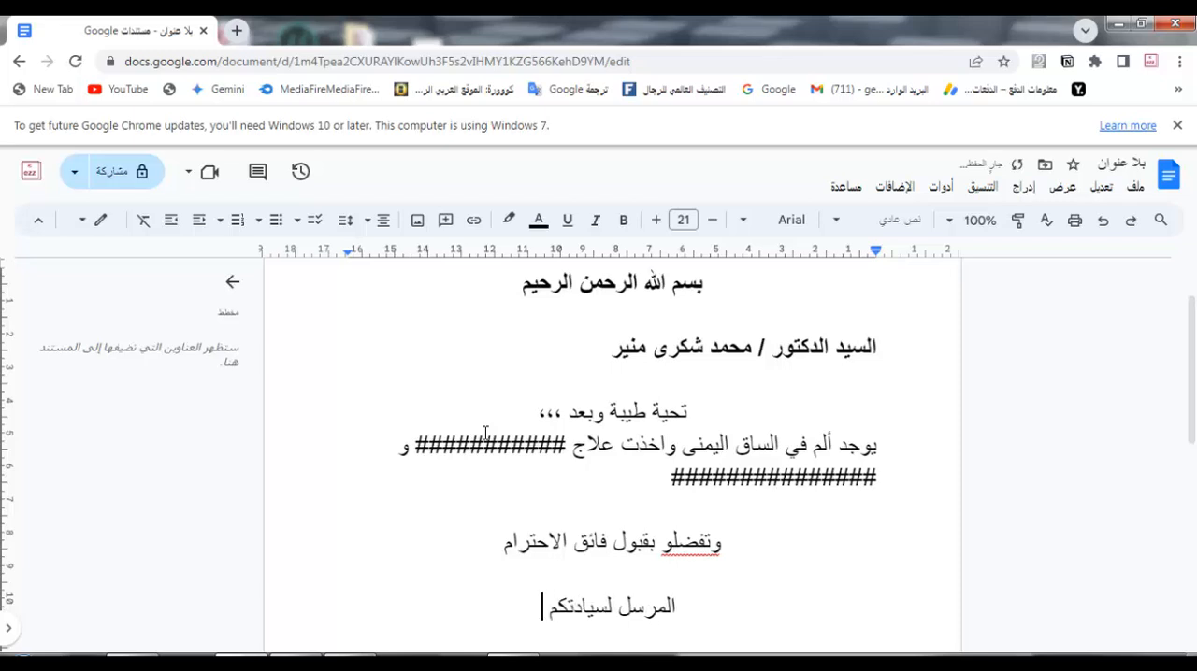
key(Return)
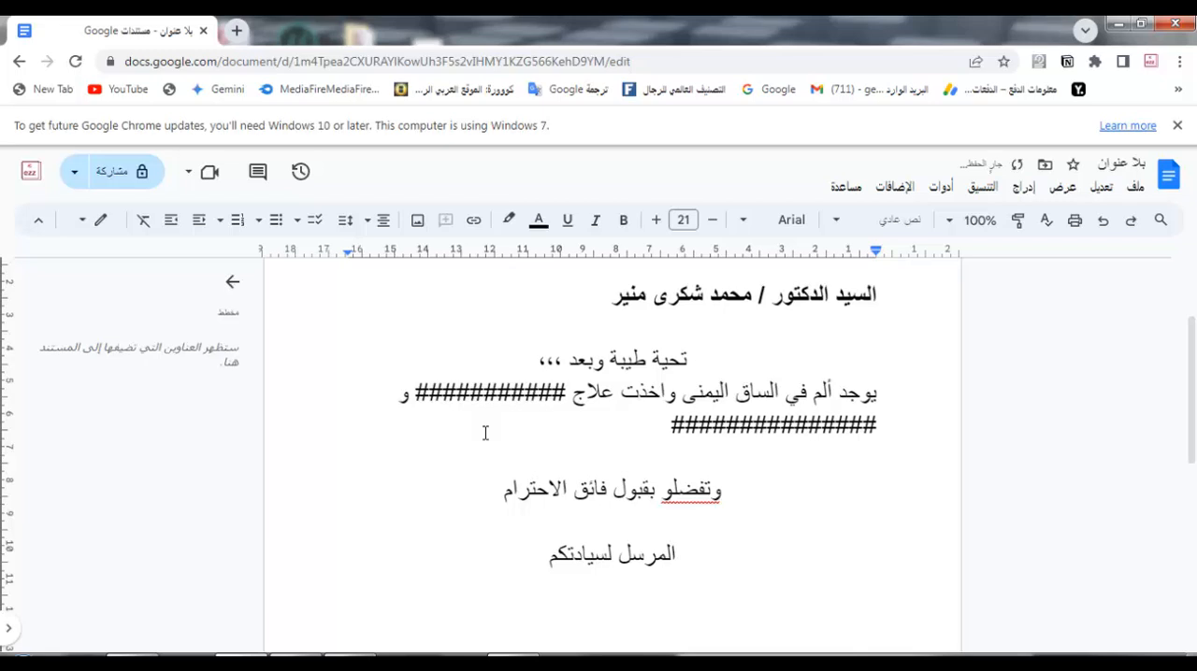
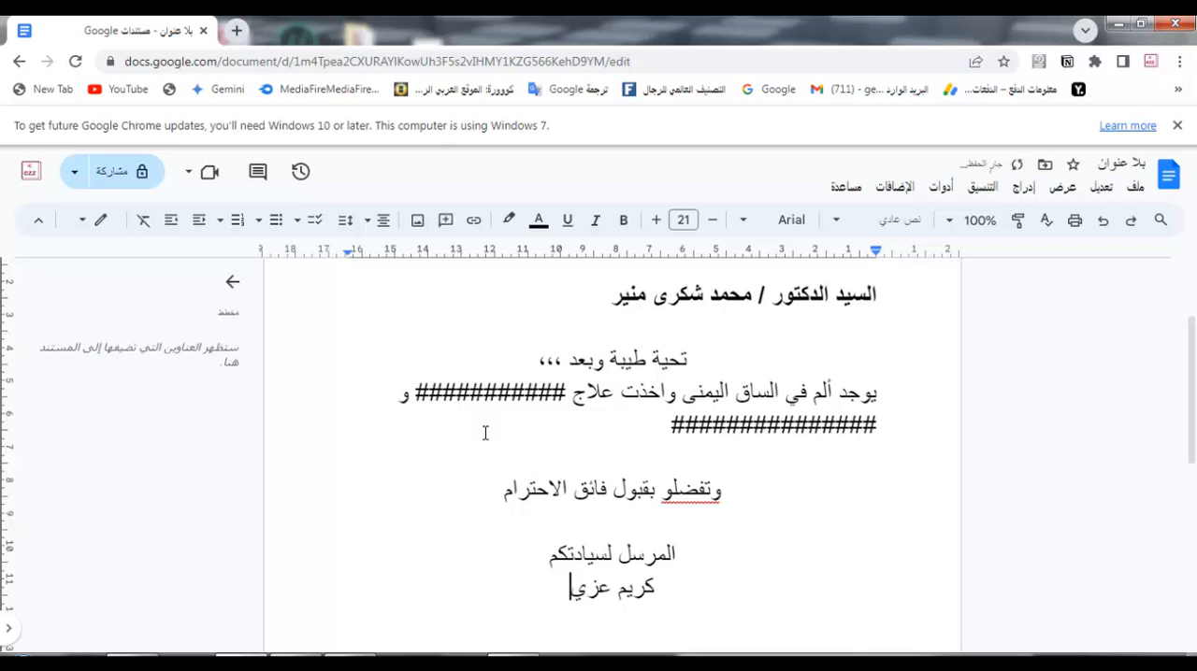
Step: Left-align the two sender lines at the end of the letter
drag(568, 589, 679, 563)
click(381, 220)
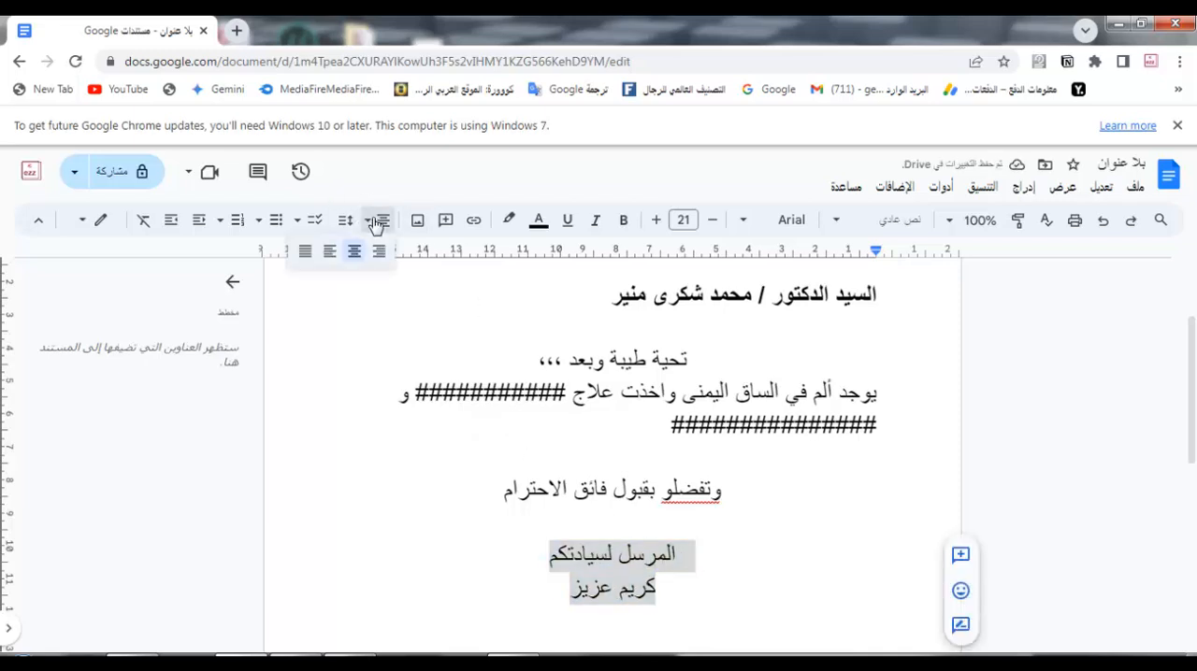
click(327, 259)
click(377, 495)
scroll(393, 487, up, 2)
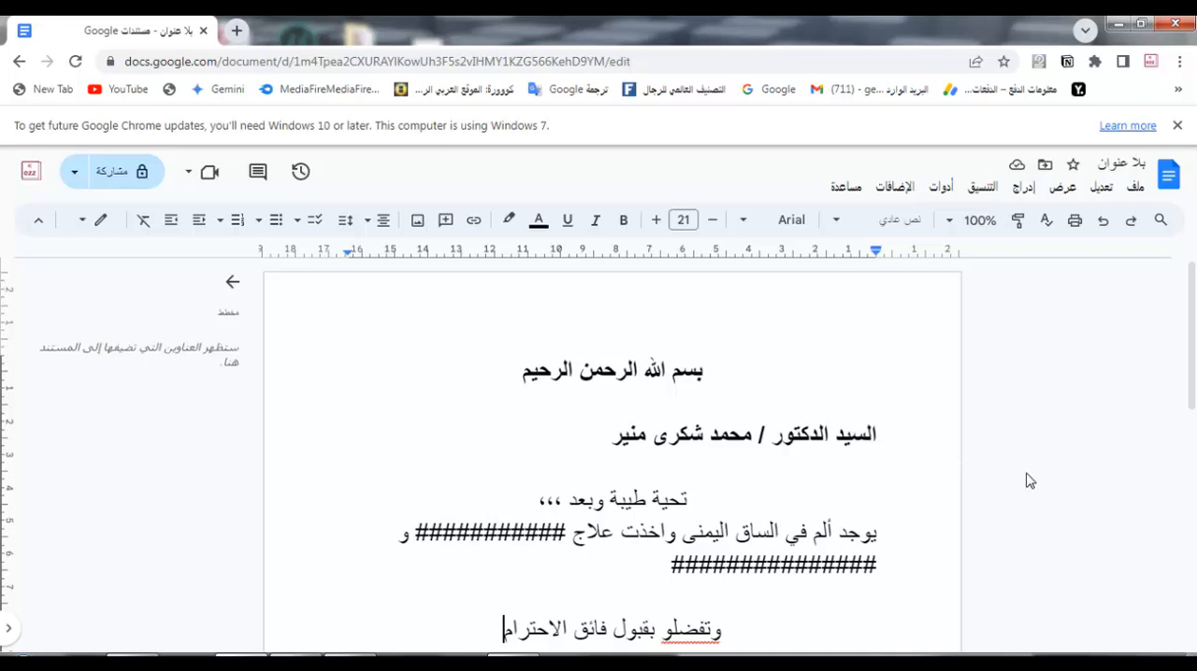
click(349, 662)
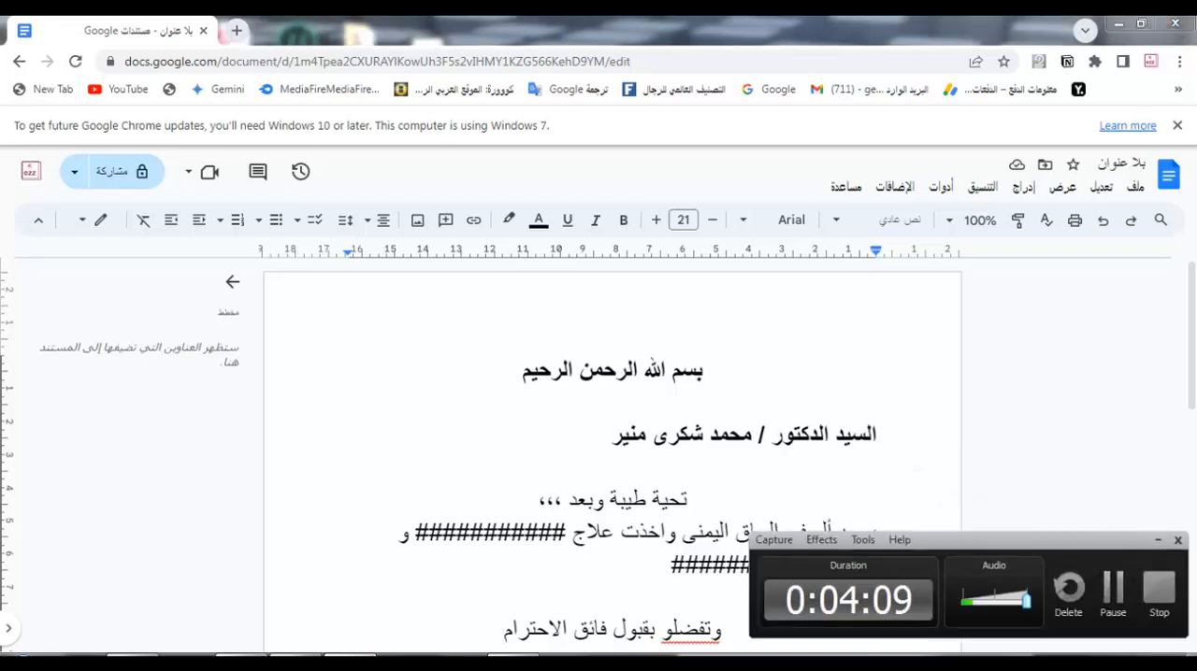